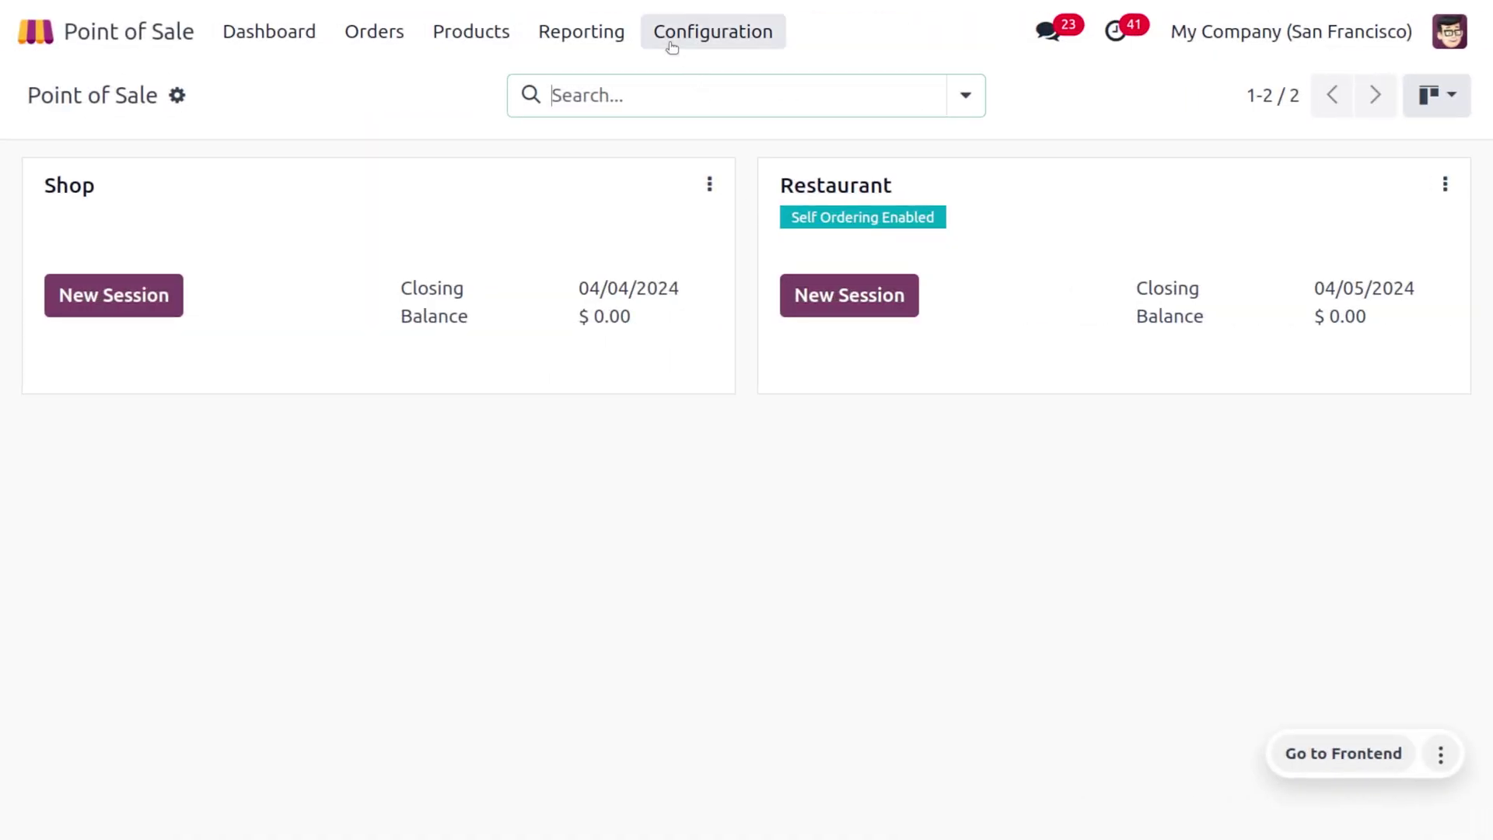
# Turn on Line Discounts under Pricing in the Point of Sale settings and save the change
pyautogui.click(670, 41)
pyautogui.click(679, 79)
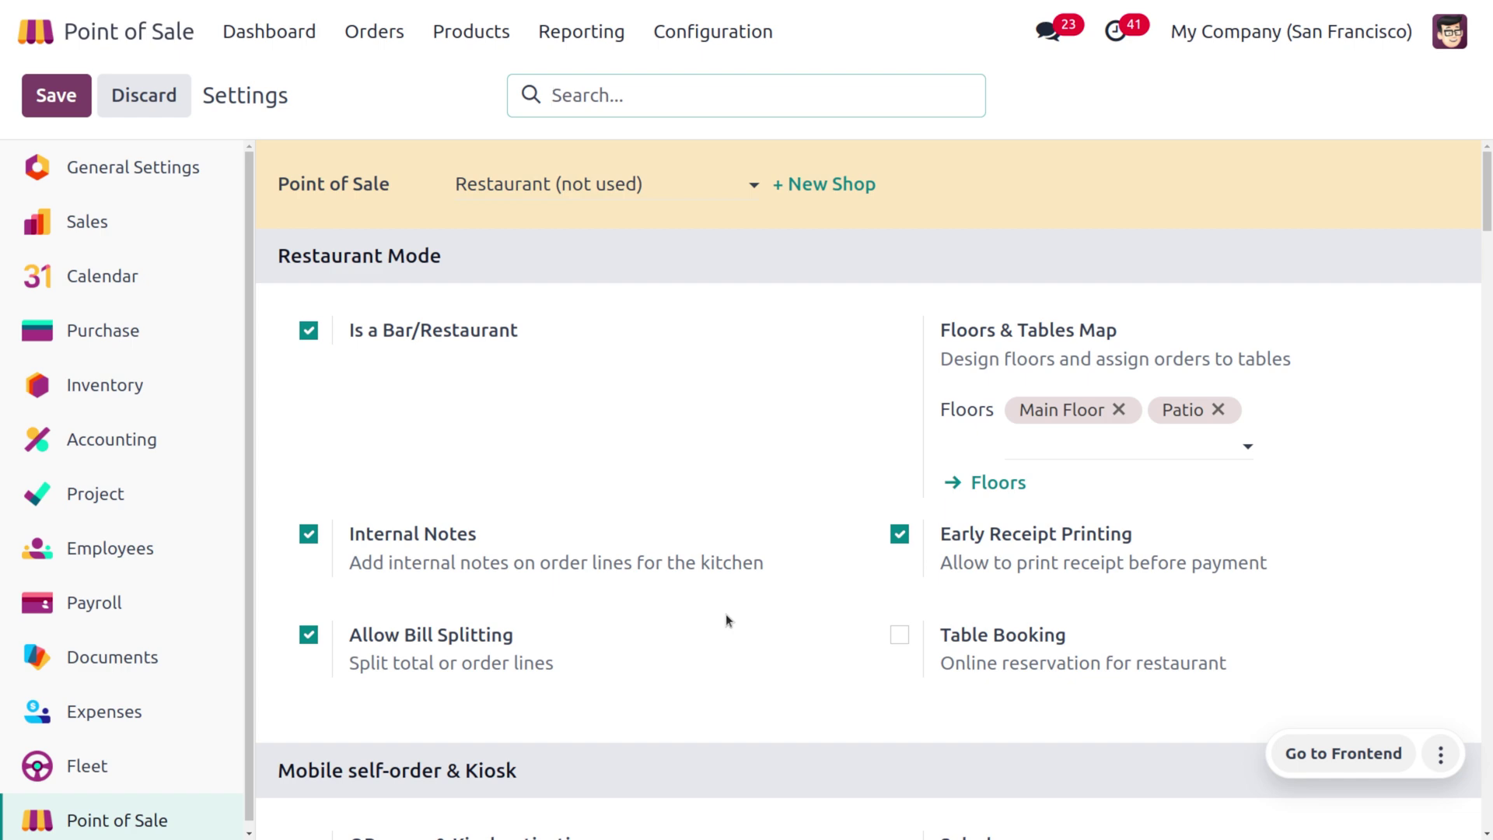
pyautogui.scroll(-10, 725, 619)
pyautogui.scroll(-12, 727, 620)
pyautogui.scroll(-3, 727, 620)
pyautogui.scroll(-4, 727, 619)
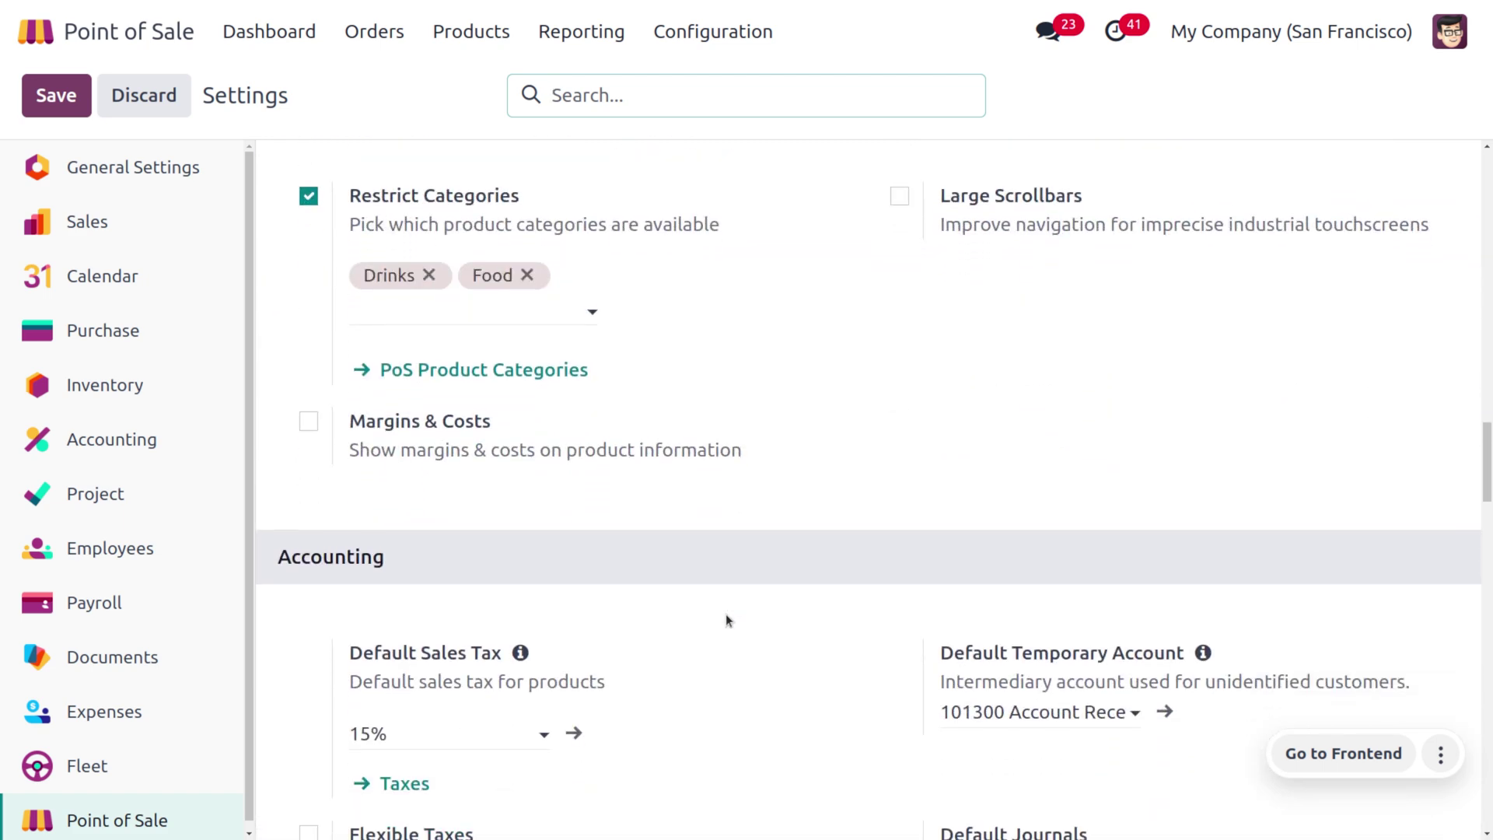
pyautogui.scroll(-8, 727, 620)
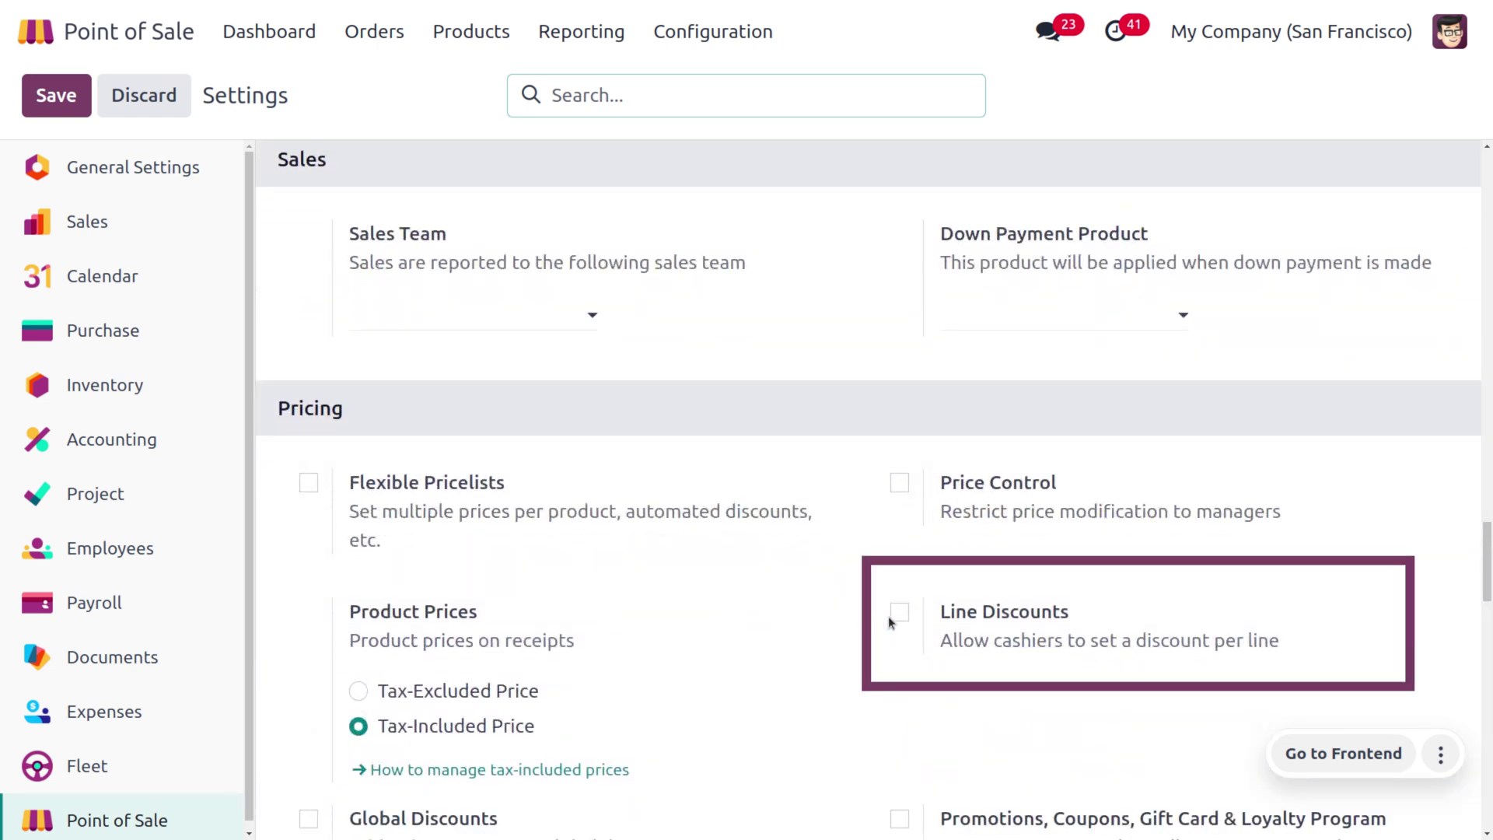
pyautogui.click(900, 615)
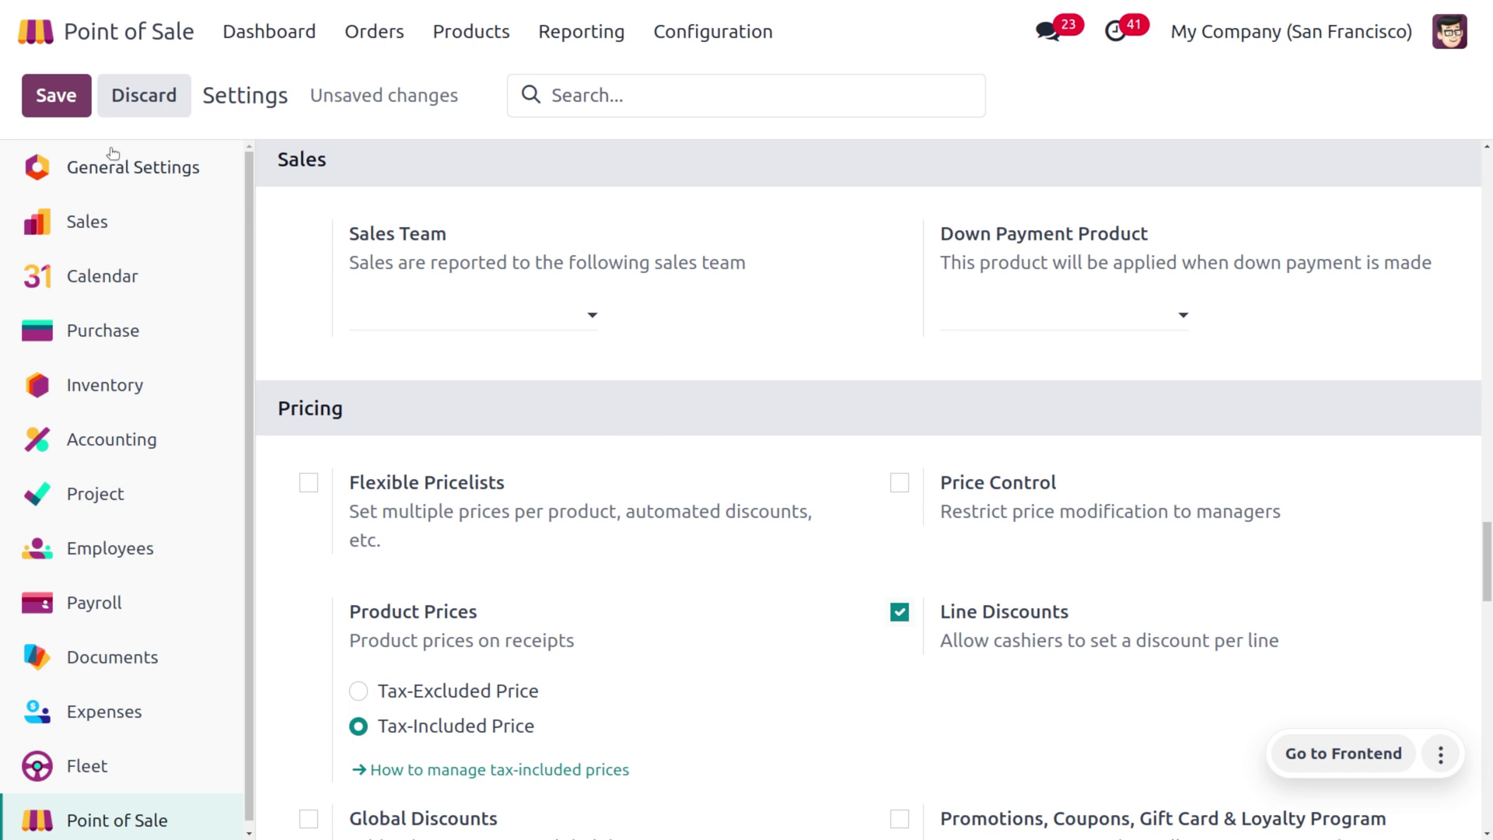
pyautogui.click(40, 95)
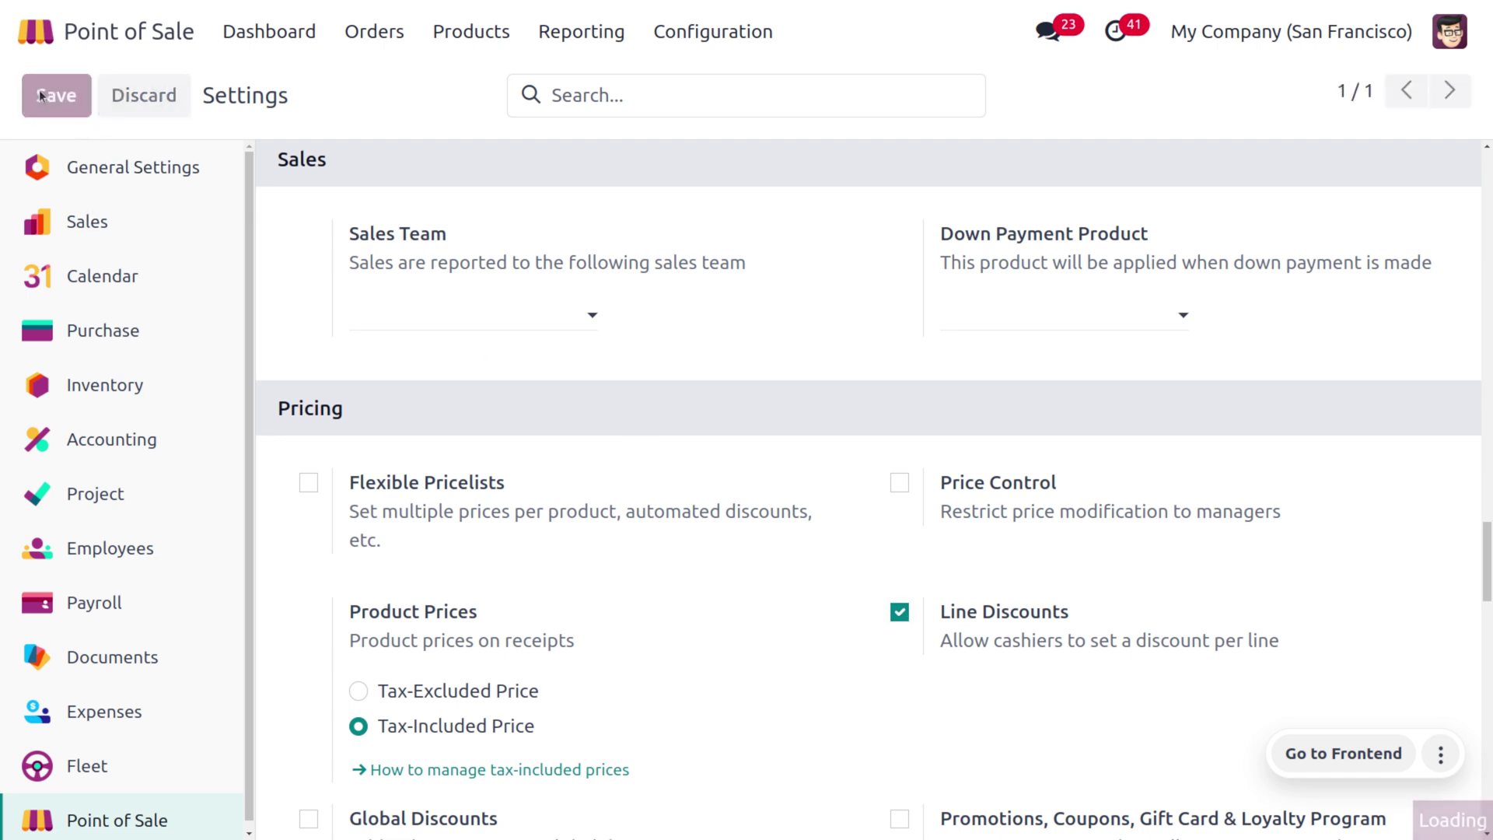
pyautogui.click(254, 44)
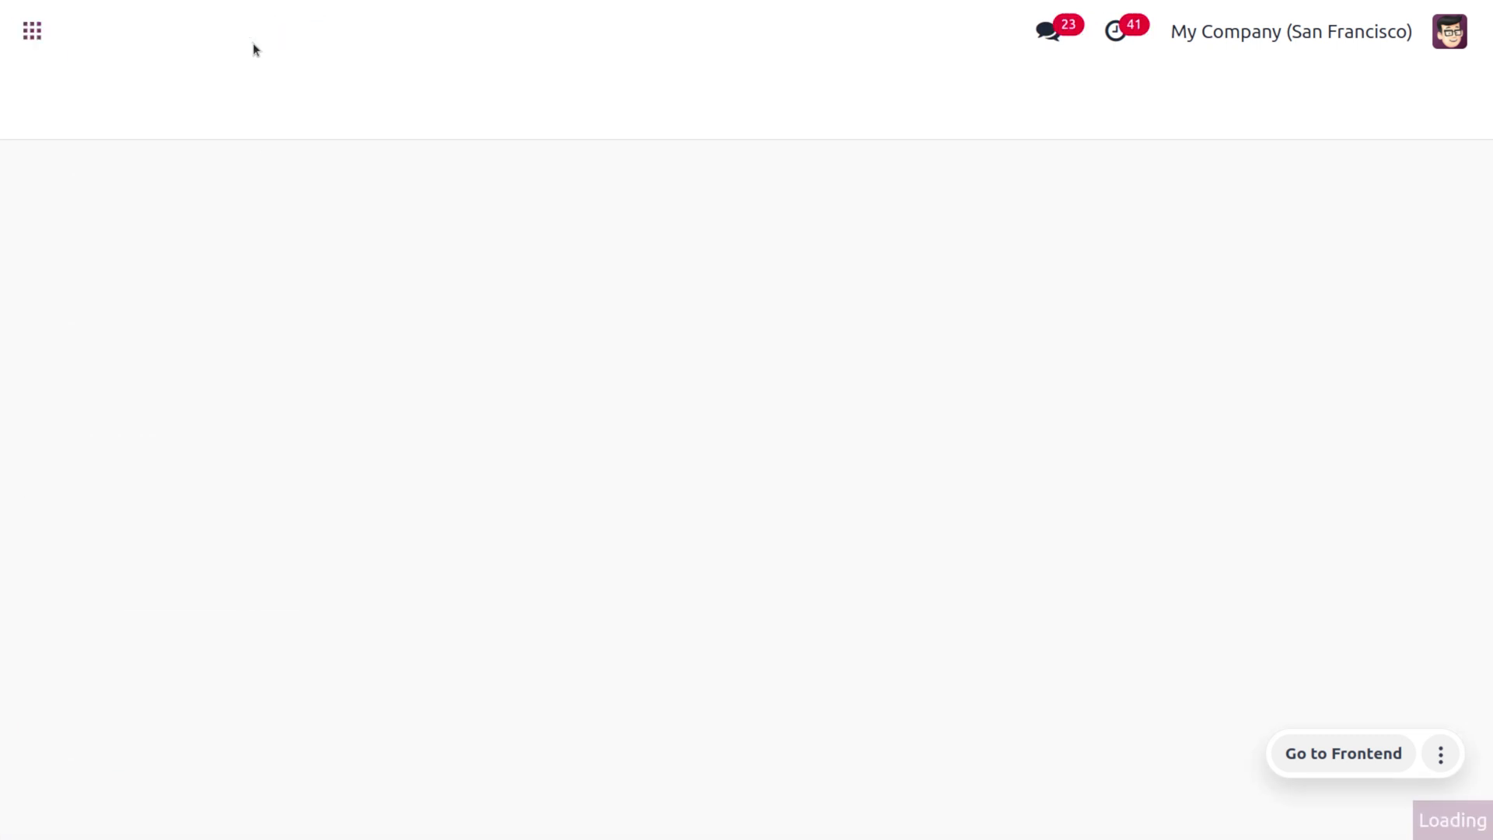
# Start a new Restaurant session with 100 as opening cash and begin table 1's order
pyautogui.click(256, 48)
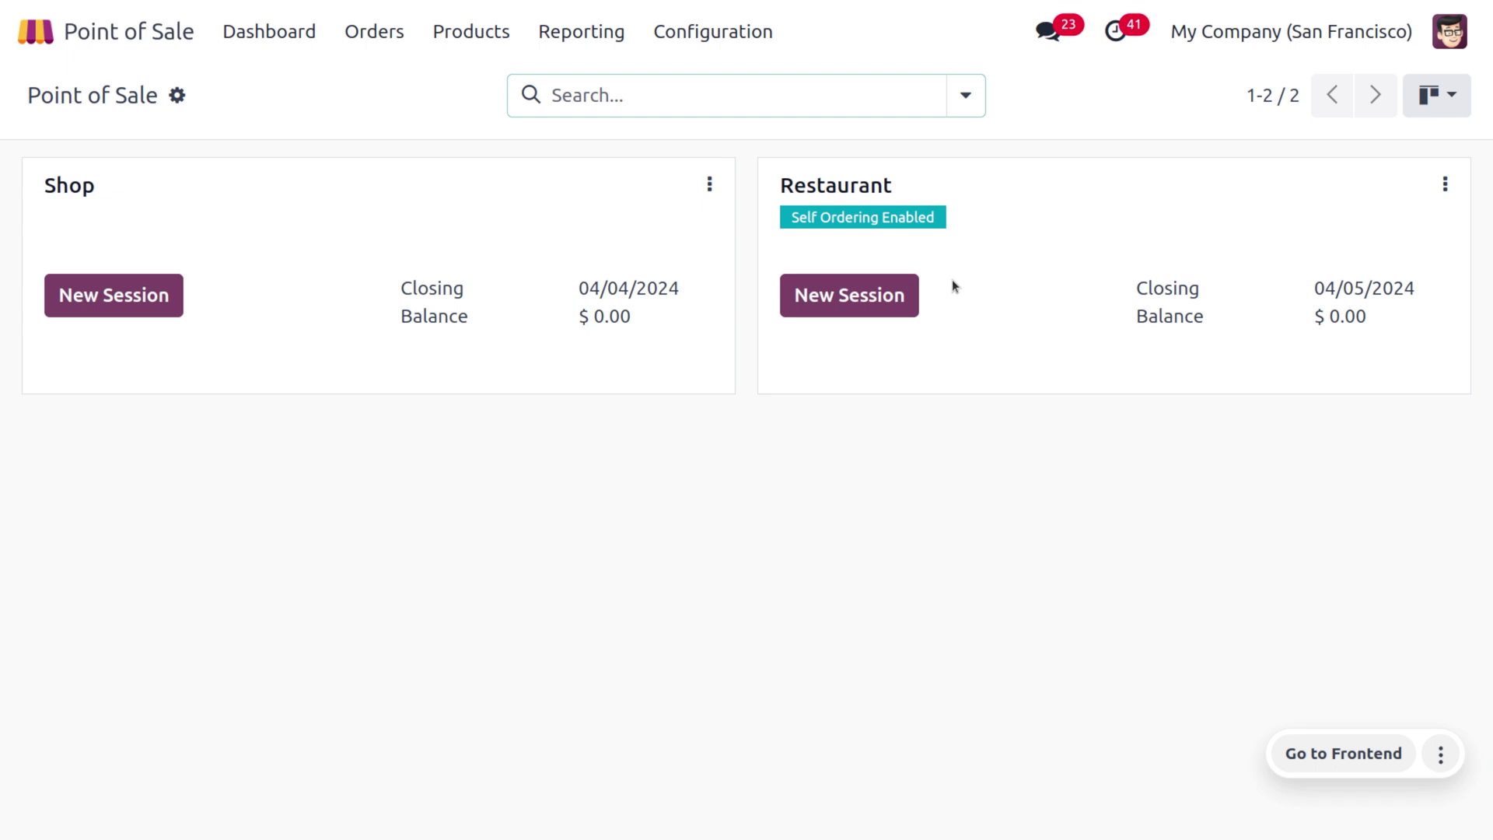
pyautogui.click(889, 303)
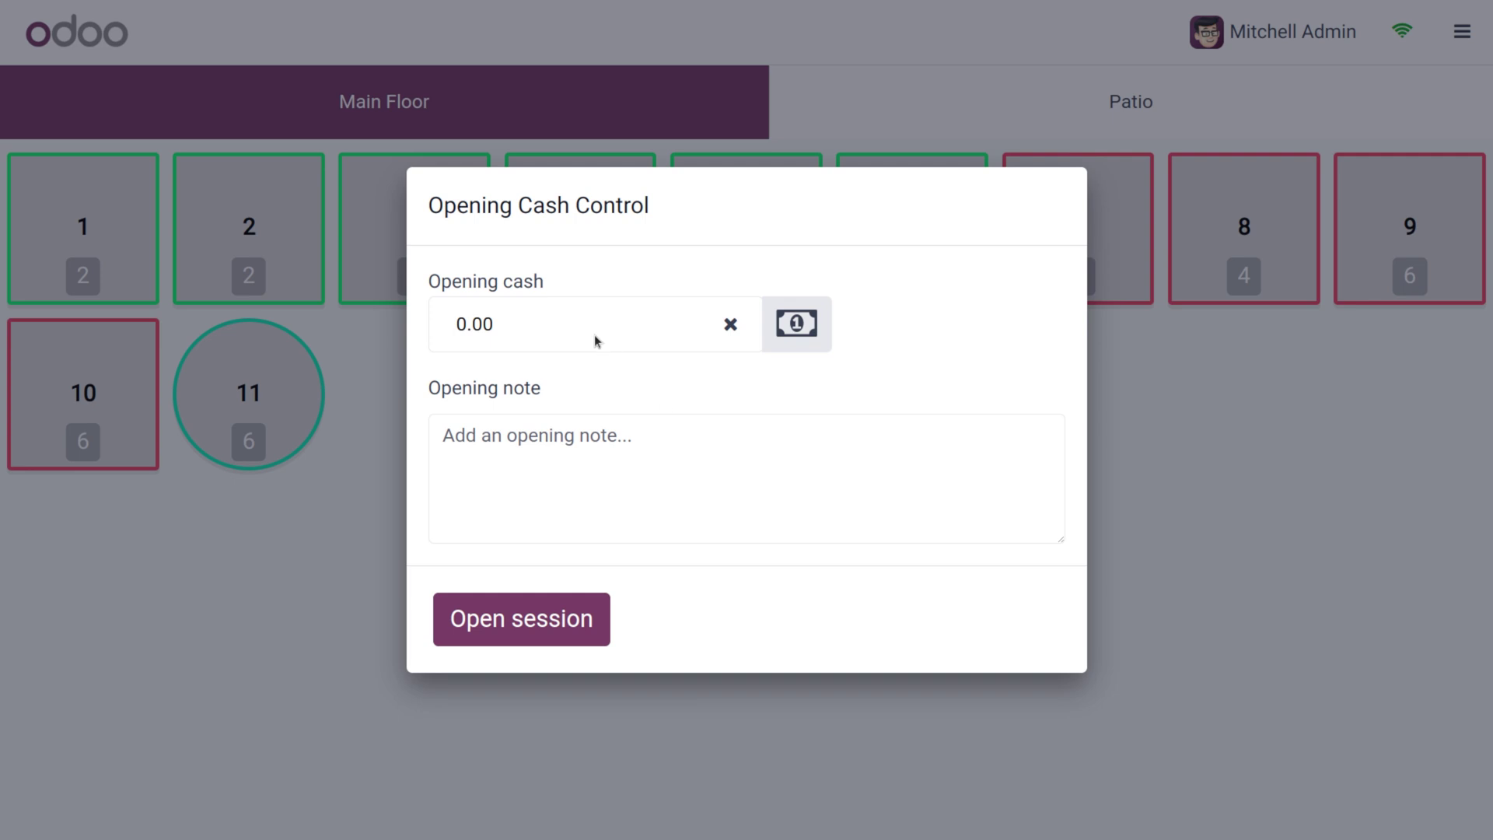
pyautogui.click(574, 326)
pyautogui.press('BackSpace')
pyautogui.write('1')
pyautogui.click(580, 615)
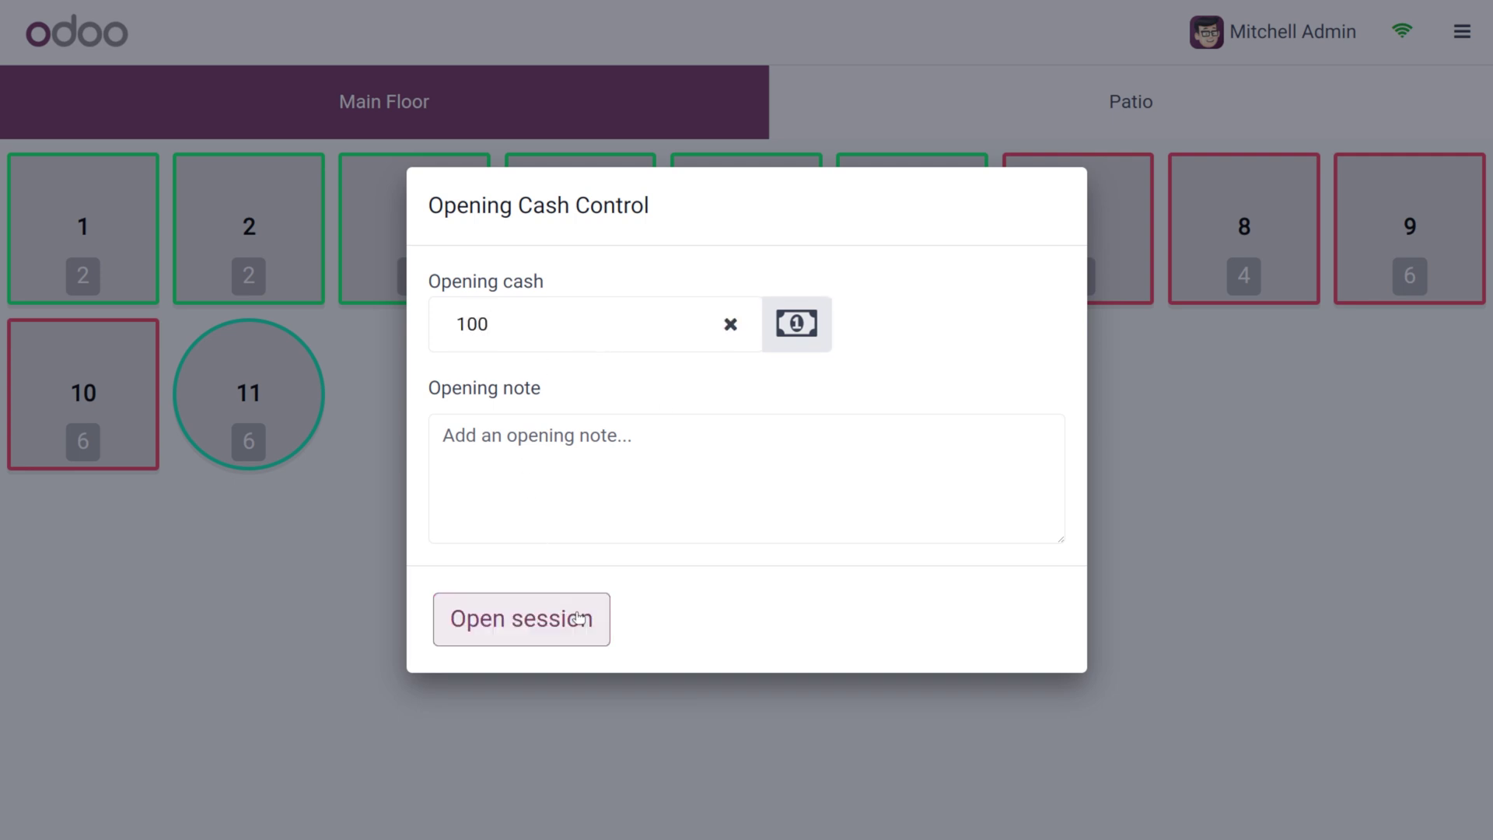
pyautogui.click(99, 204)
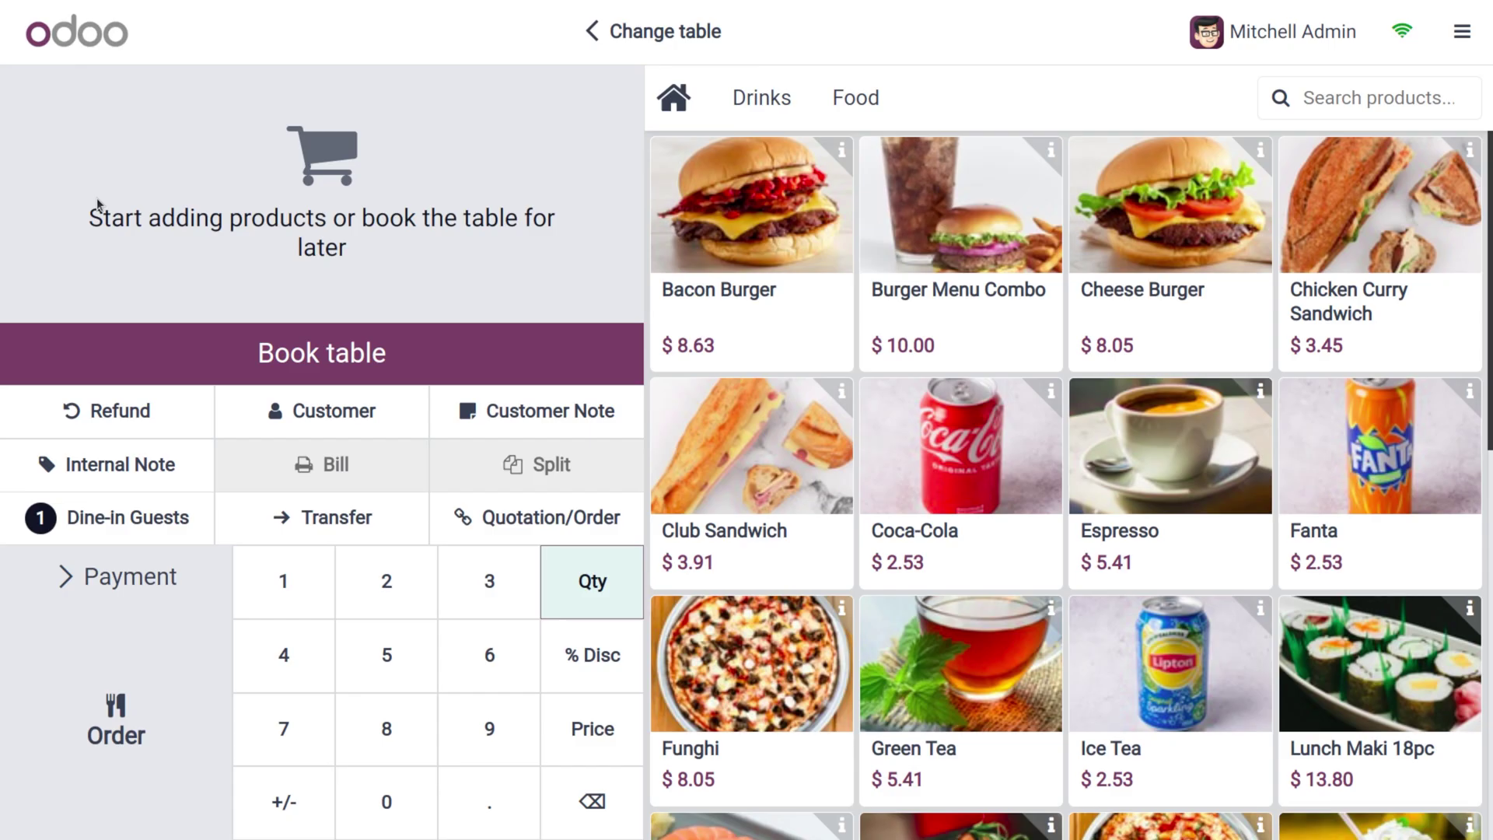
# Add Bacon Burger, Cheese Burger, Fanta, Ice Tea and Green Tea to the table order
pyautogui.click(749, 218)
pyautogui.click(1202, 221)
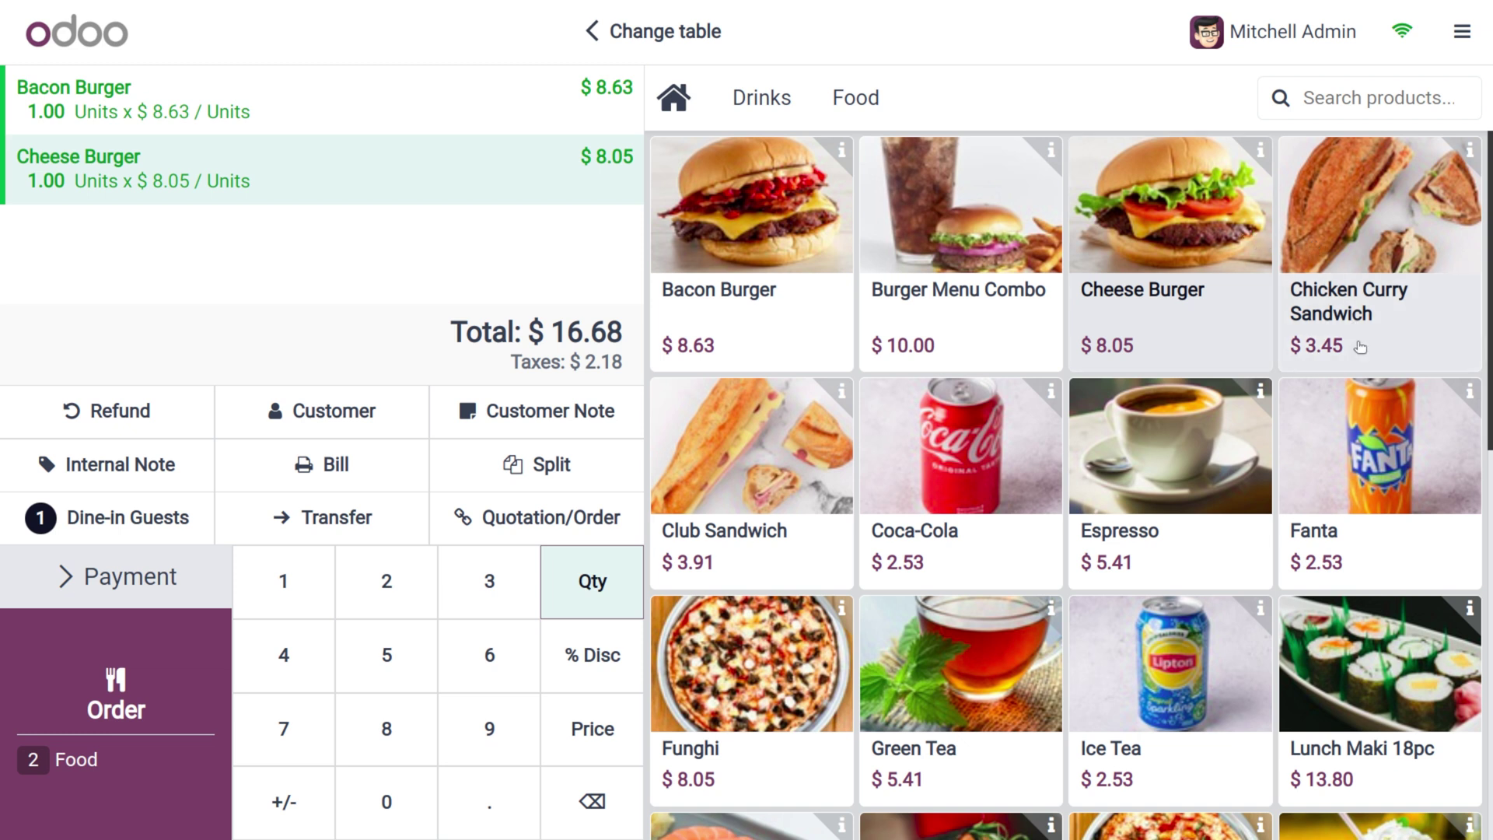
pyautogui.click(1398, 455)
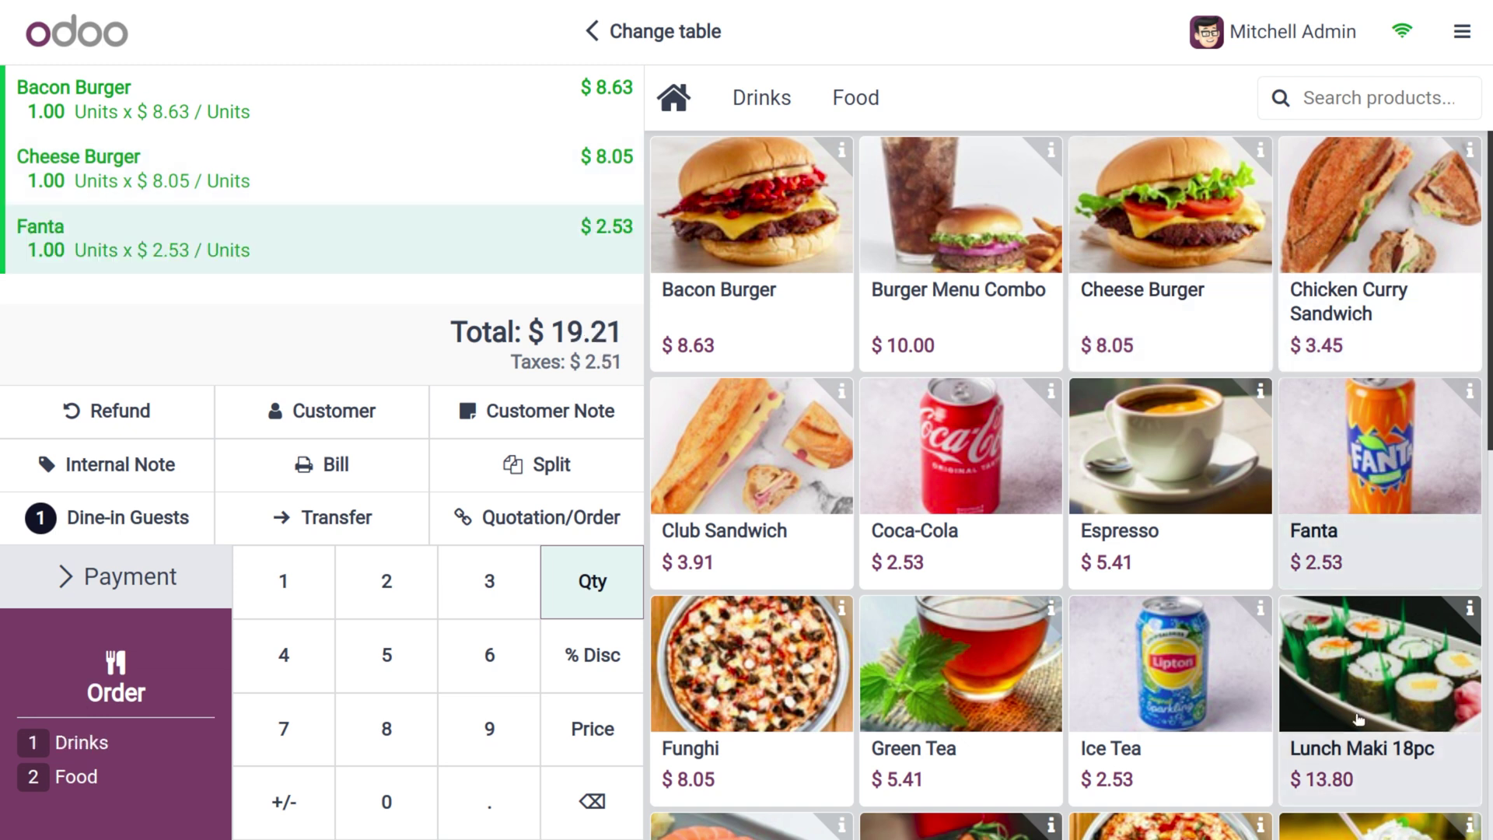
pyautogui.click(1178, 679)
pyautogui.click(968, 661)
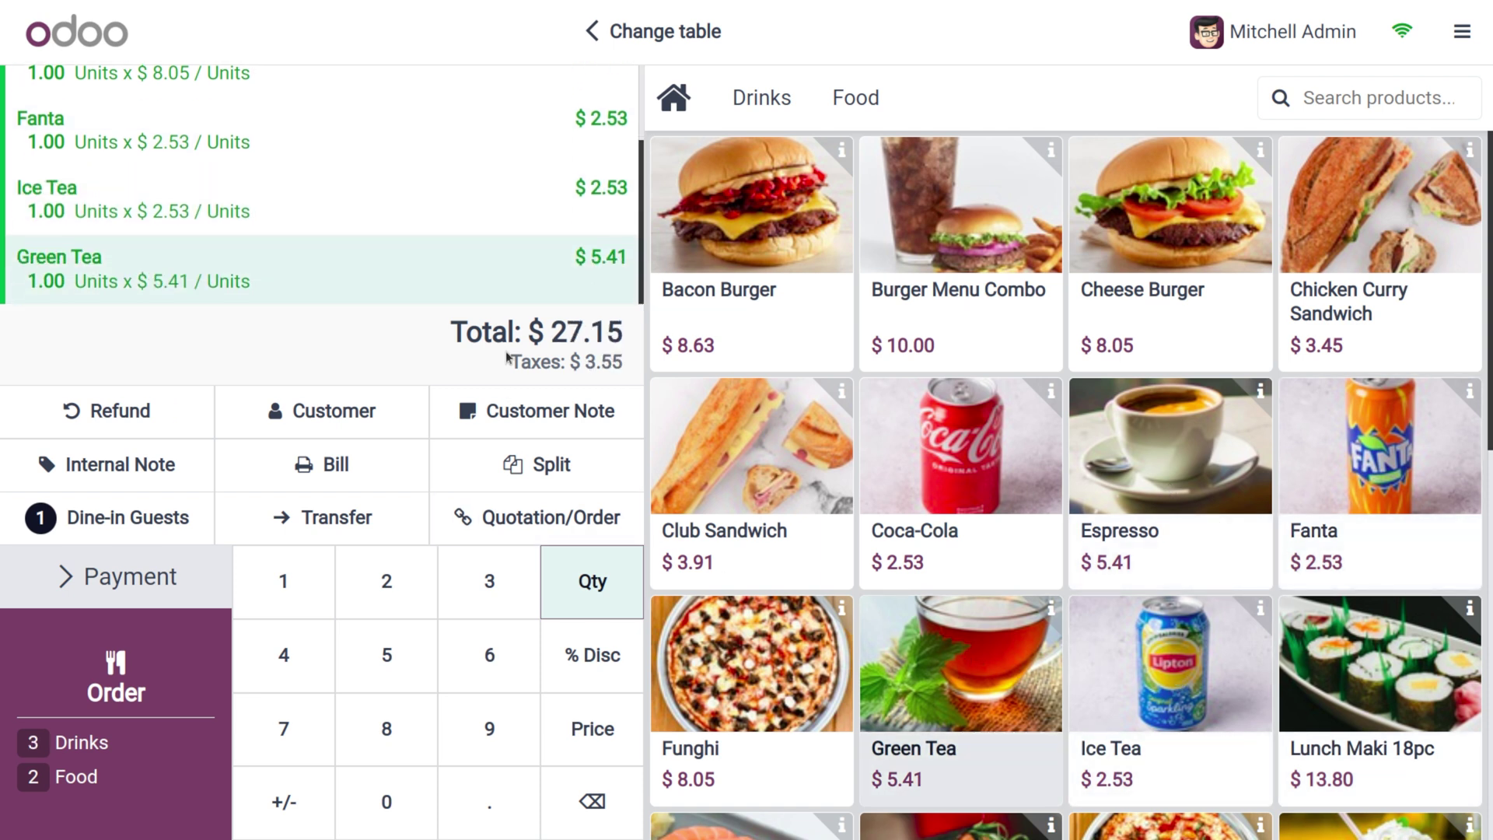
# Set quantities to Green Tea 6, Ice Tea 3 and Cheese Burger 3
pyautogui.click(488, 656)
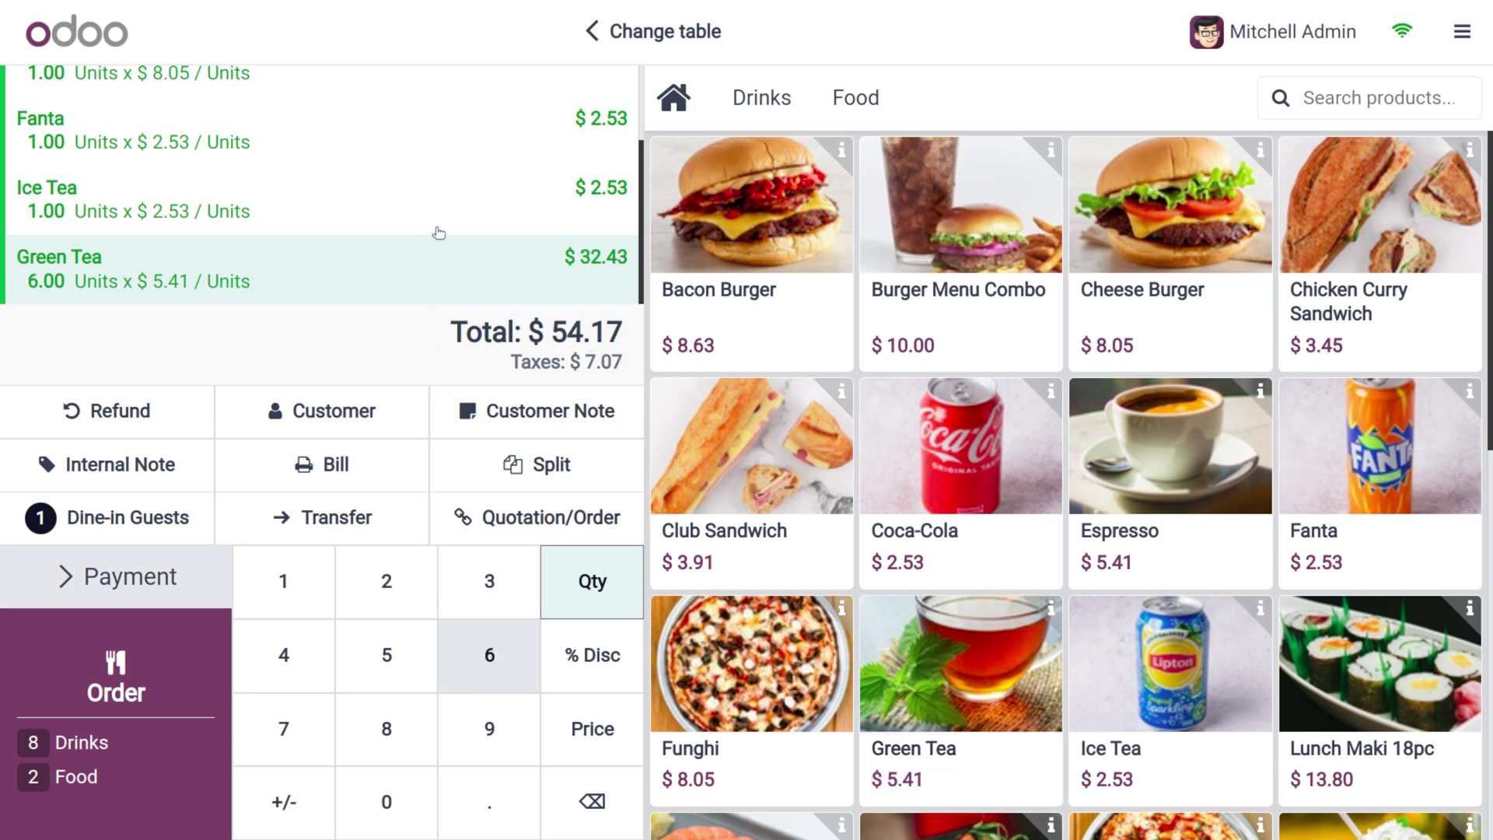
pyautogui.click(497, 211)
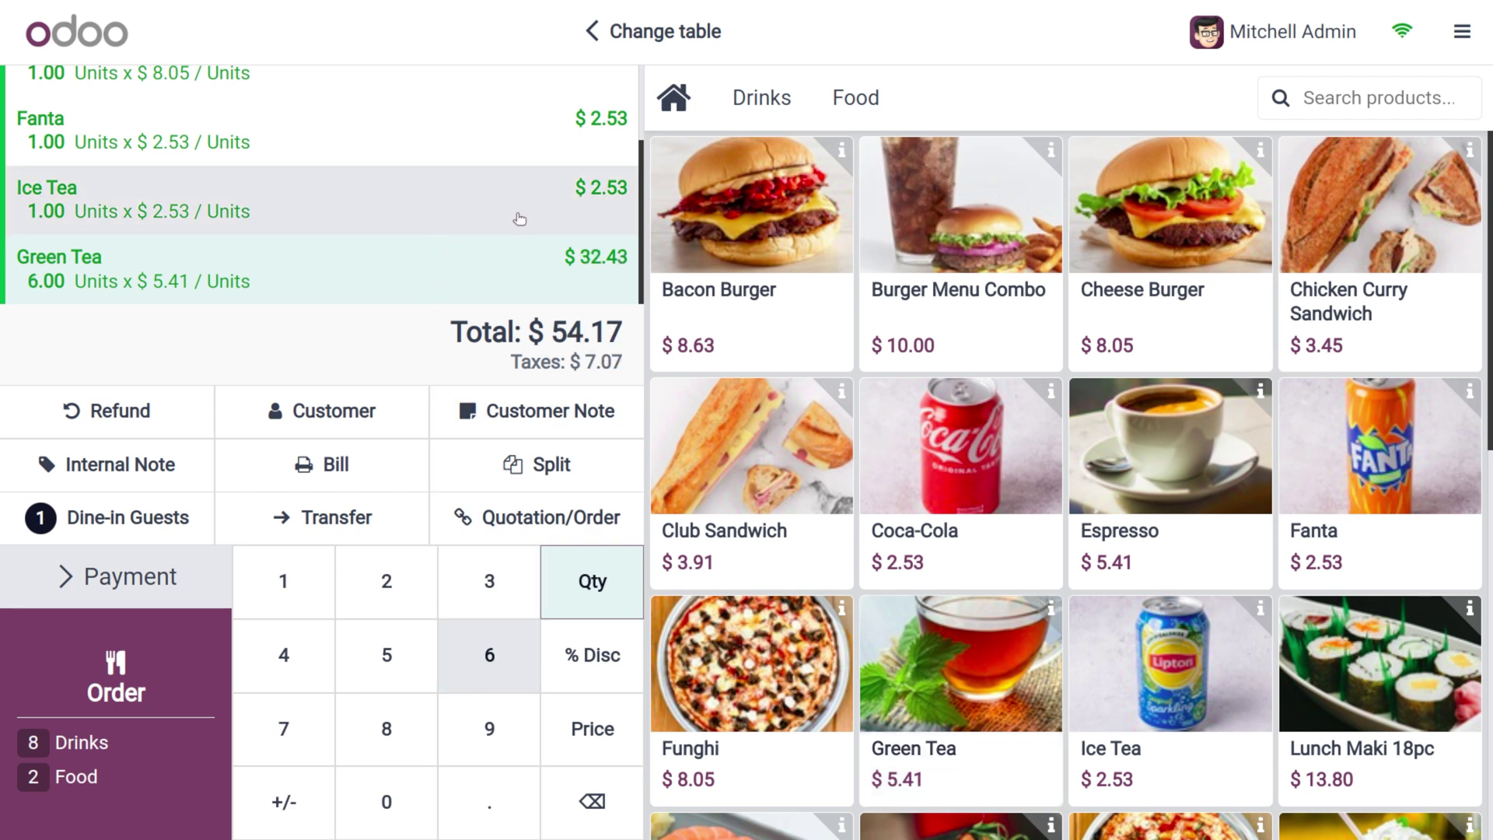
pyautogui.click(468, 577)
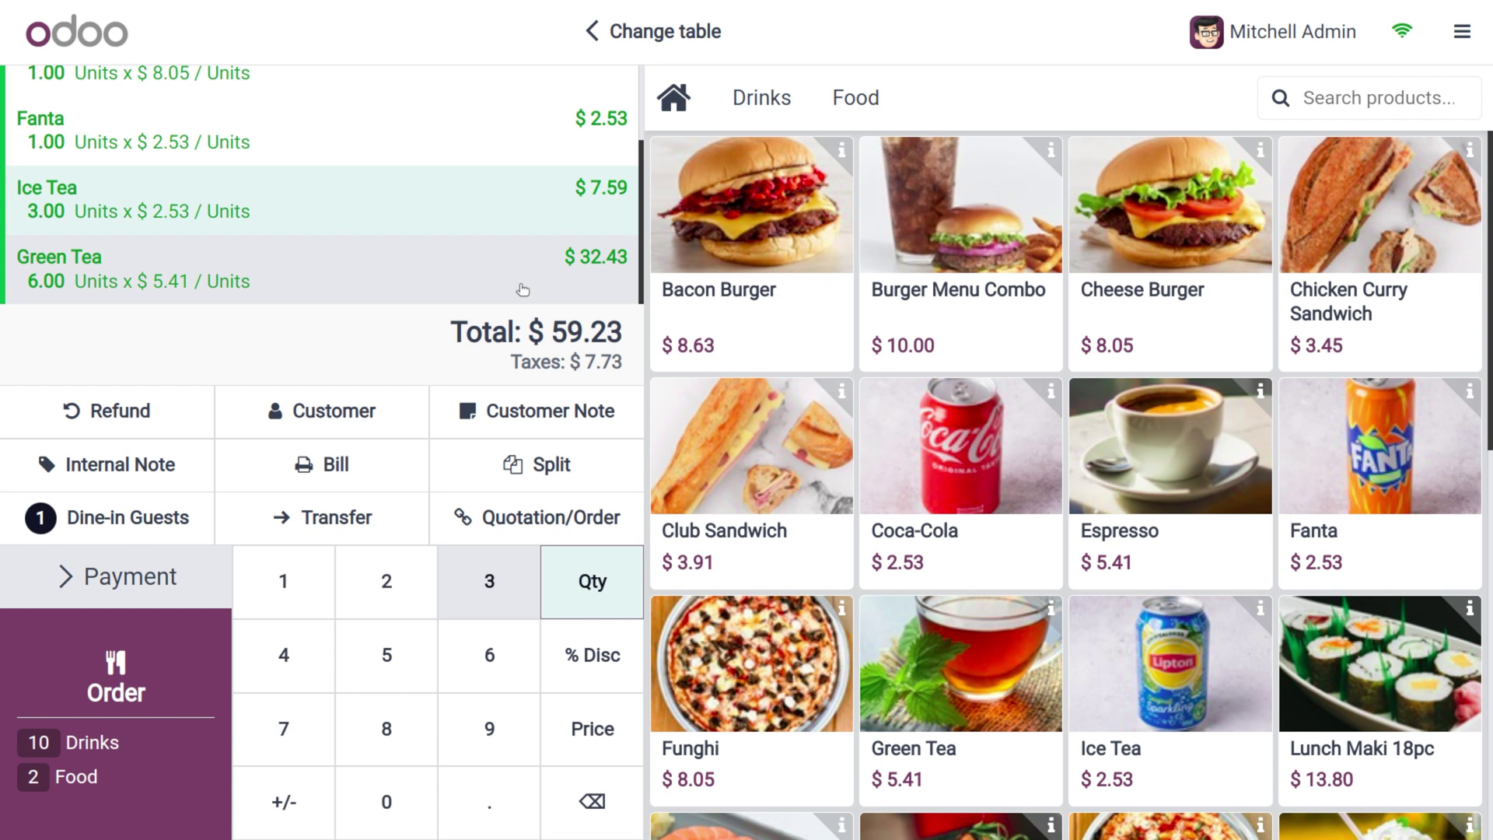
pyautogui.scroll(1, 462, 147)
pyautogui.click(460, 143)
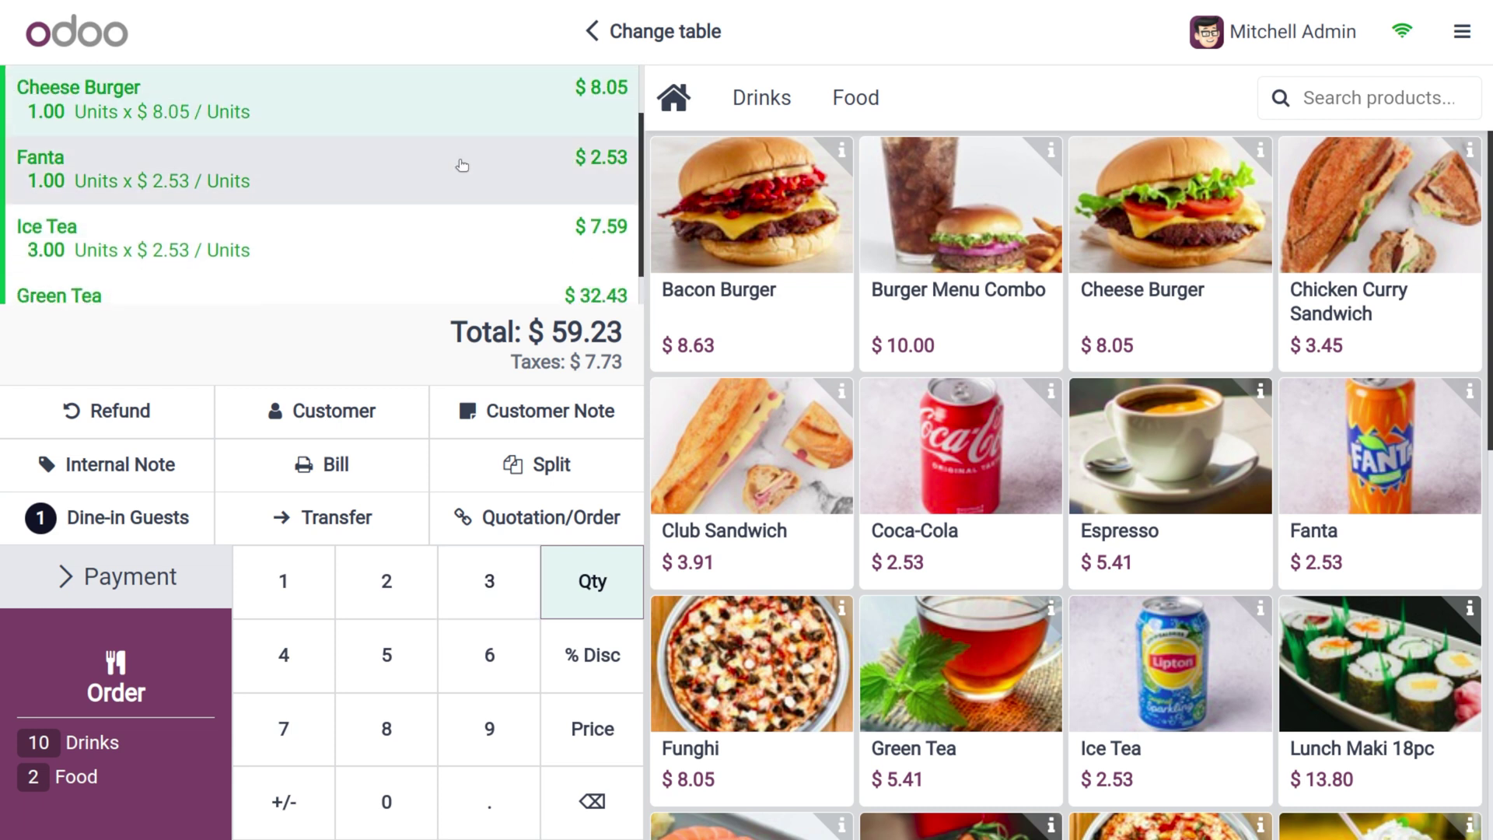
pyautogui.click(500, 601)
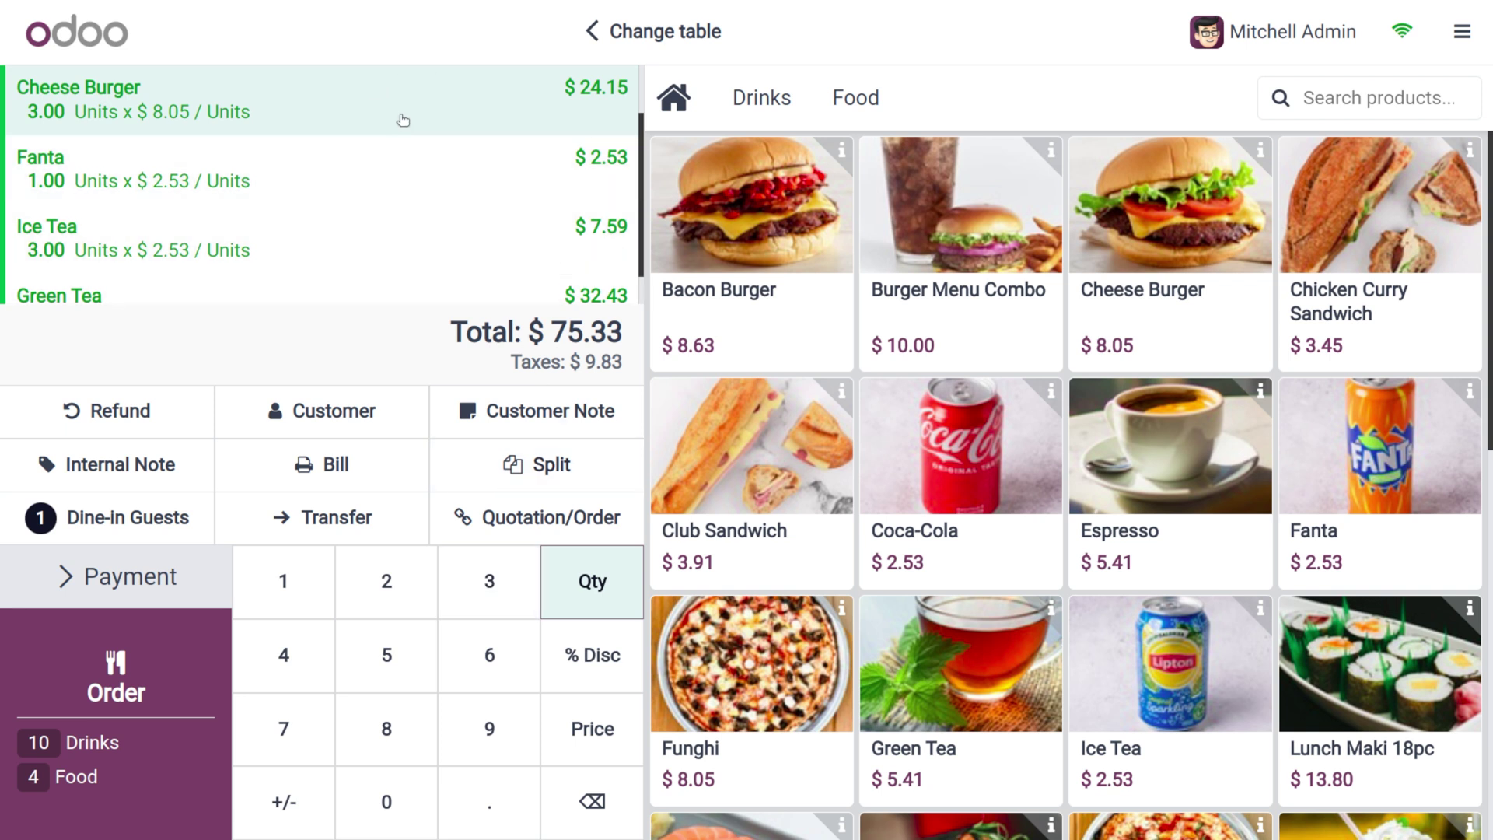
# Apply line discounts of 2% to Cheese Burger, 5% to Green Tea and 1% to Ice Tea
pyautogui.click(613, 672)
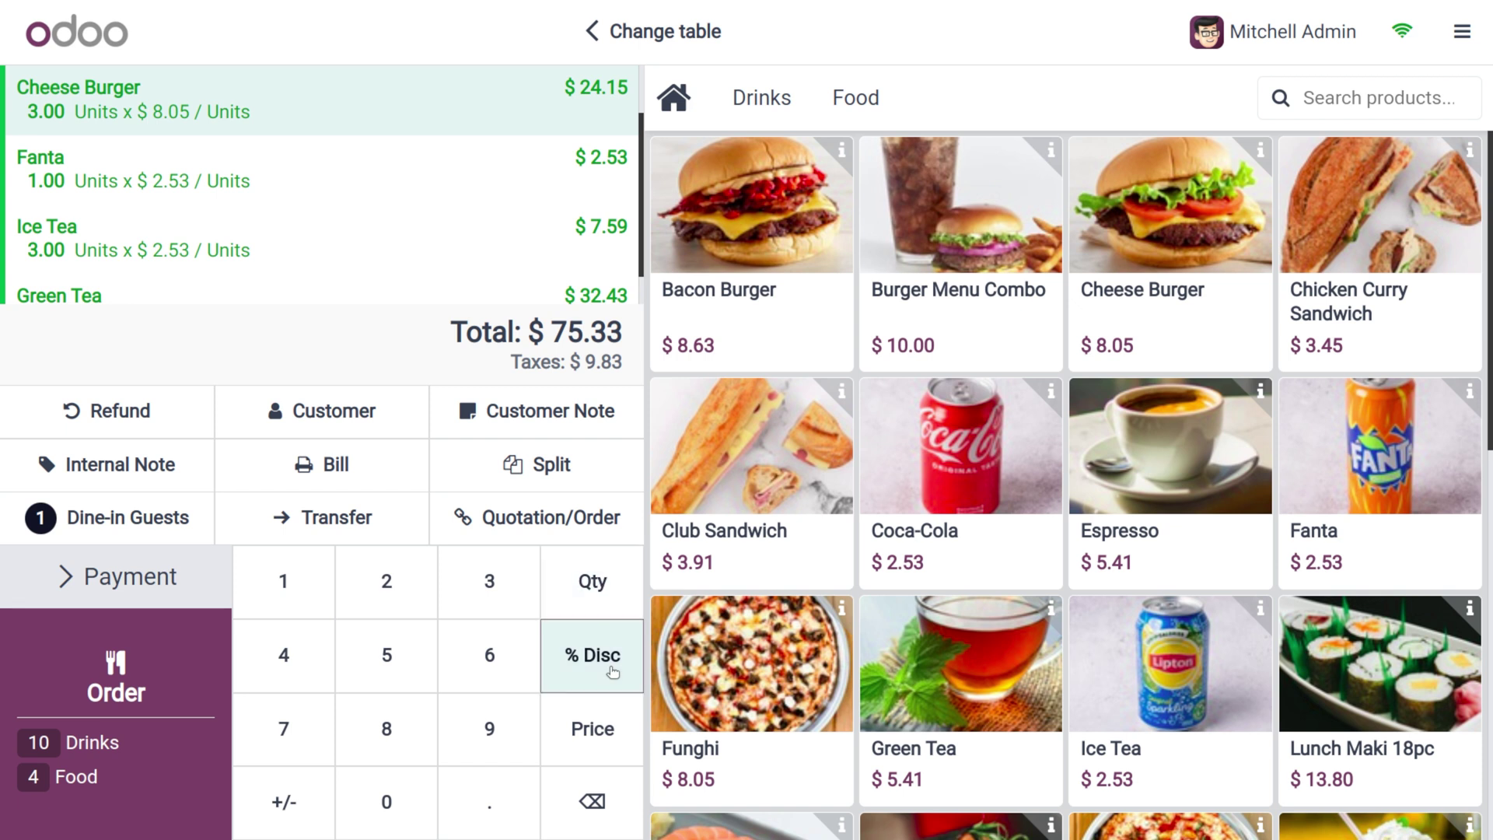
pyautogui.click(424, 581)
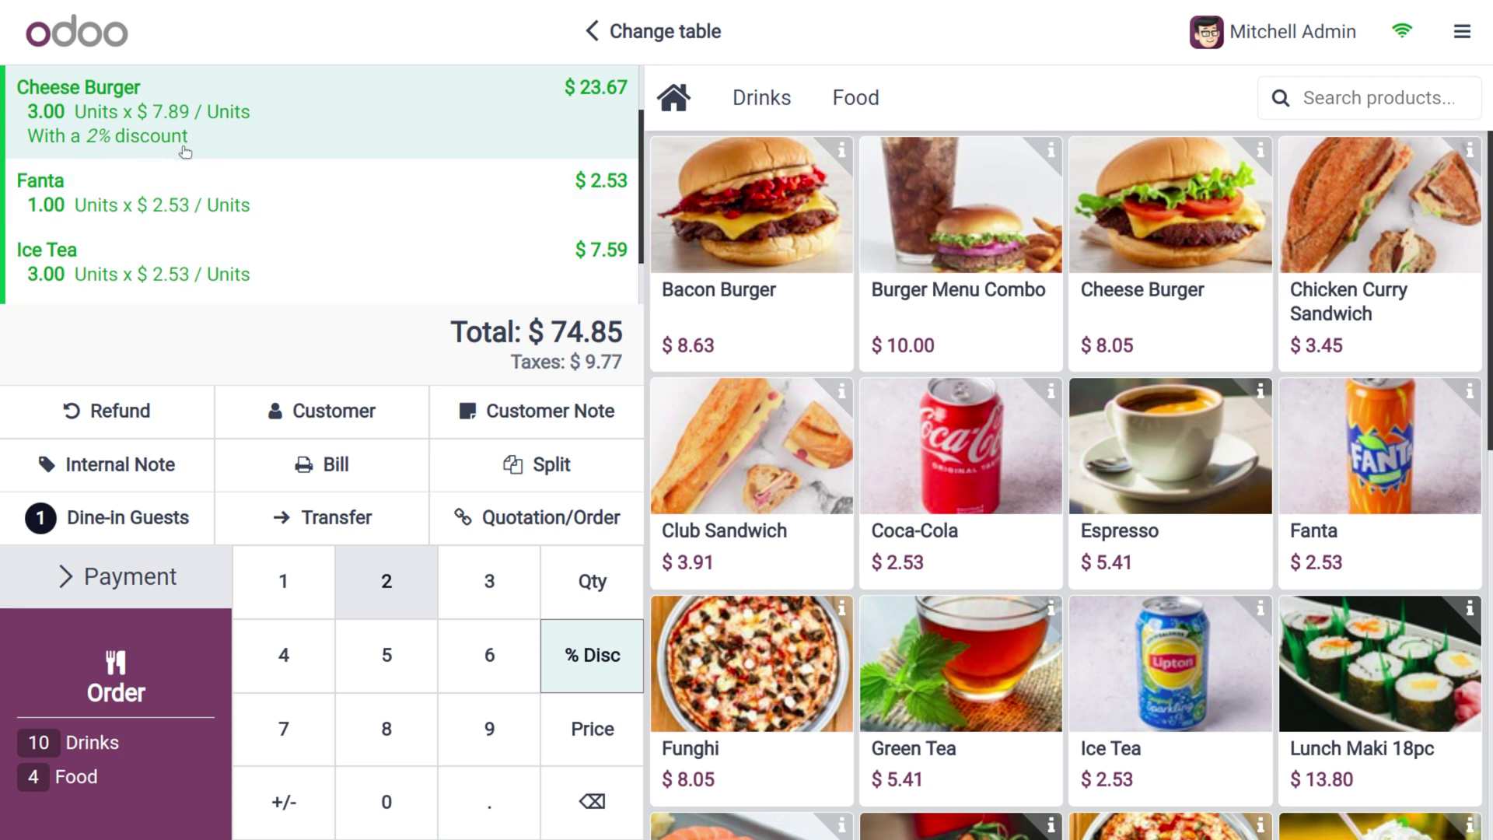
pyautogui.scroll(-1, 220, 292)
pyautogui.click(221, 290)
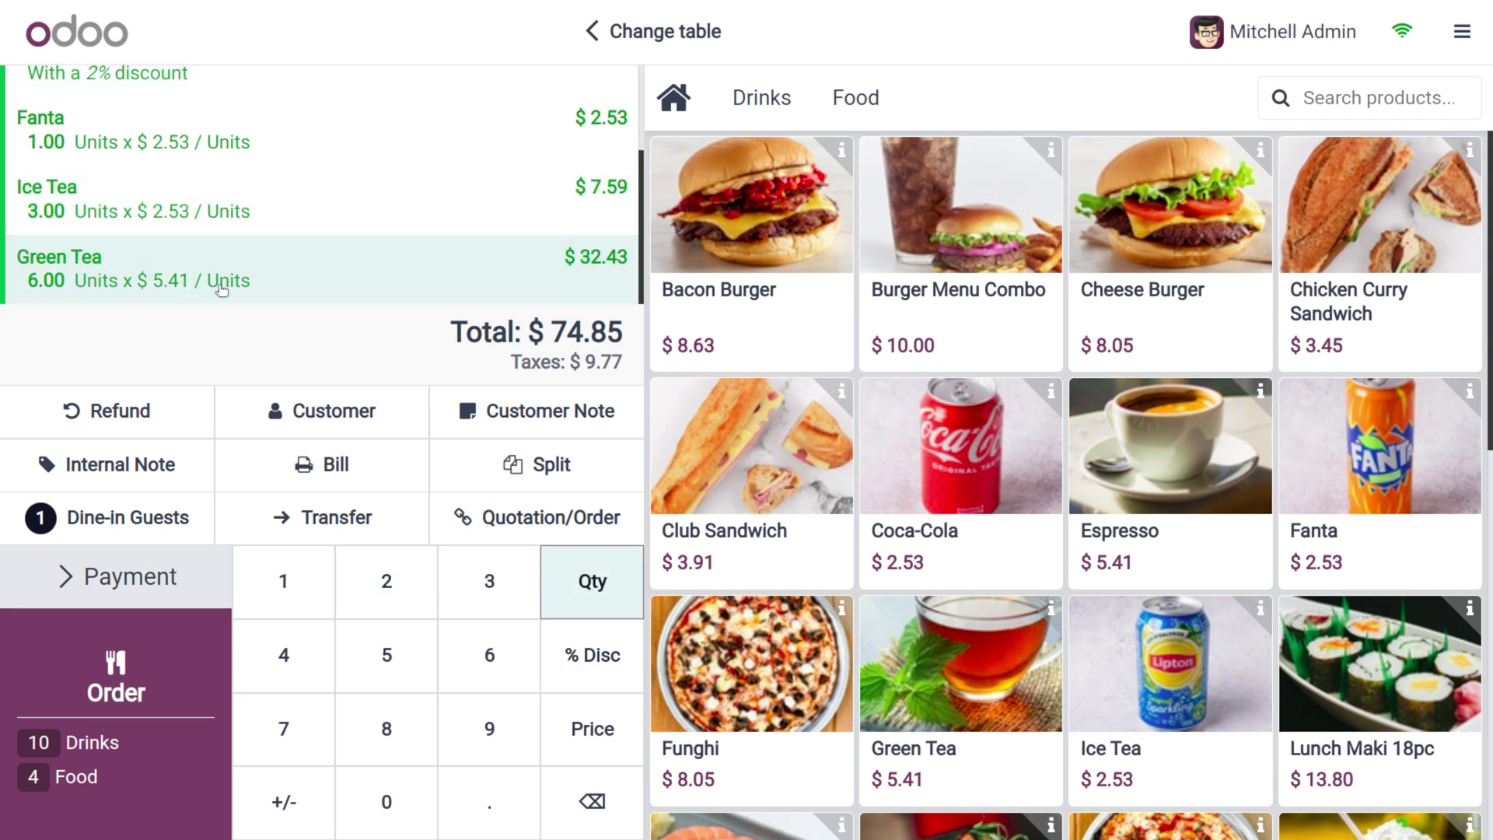
pyautogui.click(582, 659)
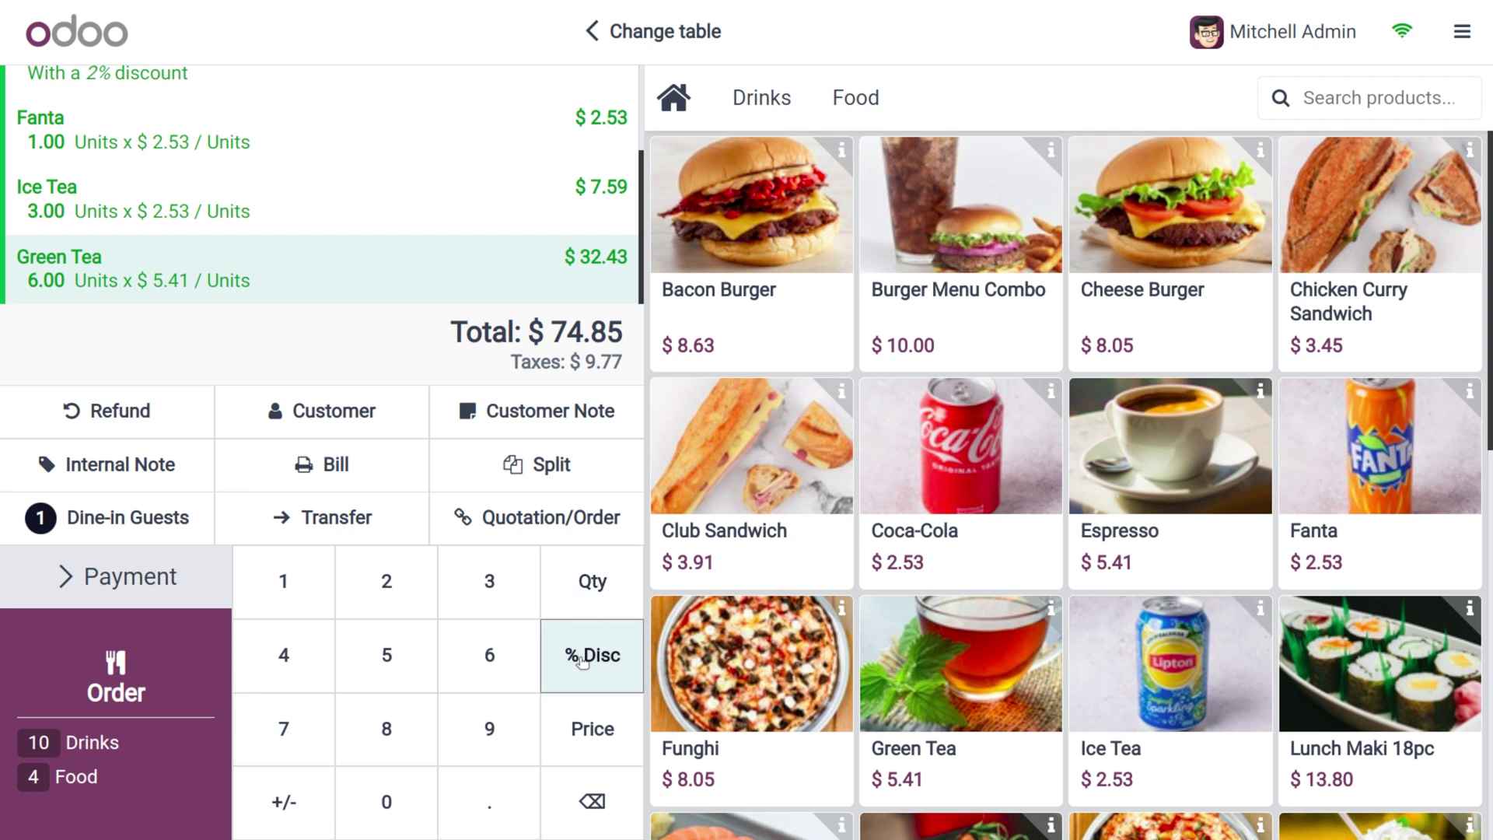
pyautogui.click(390, 659)
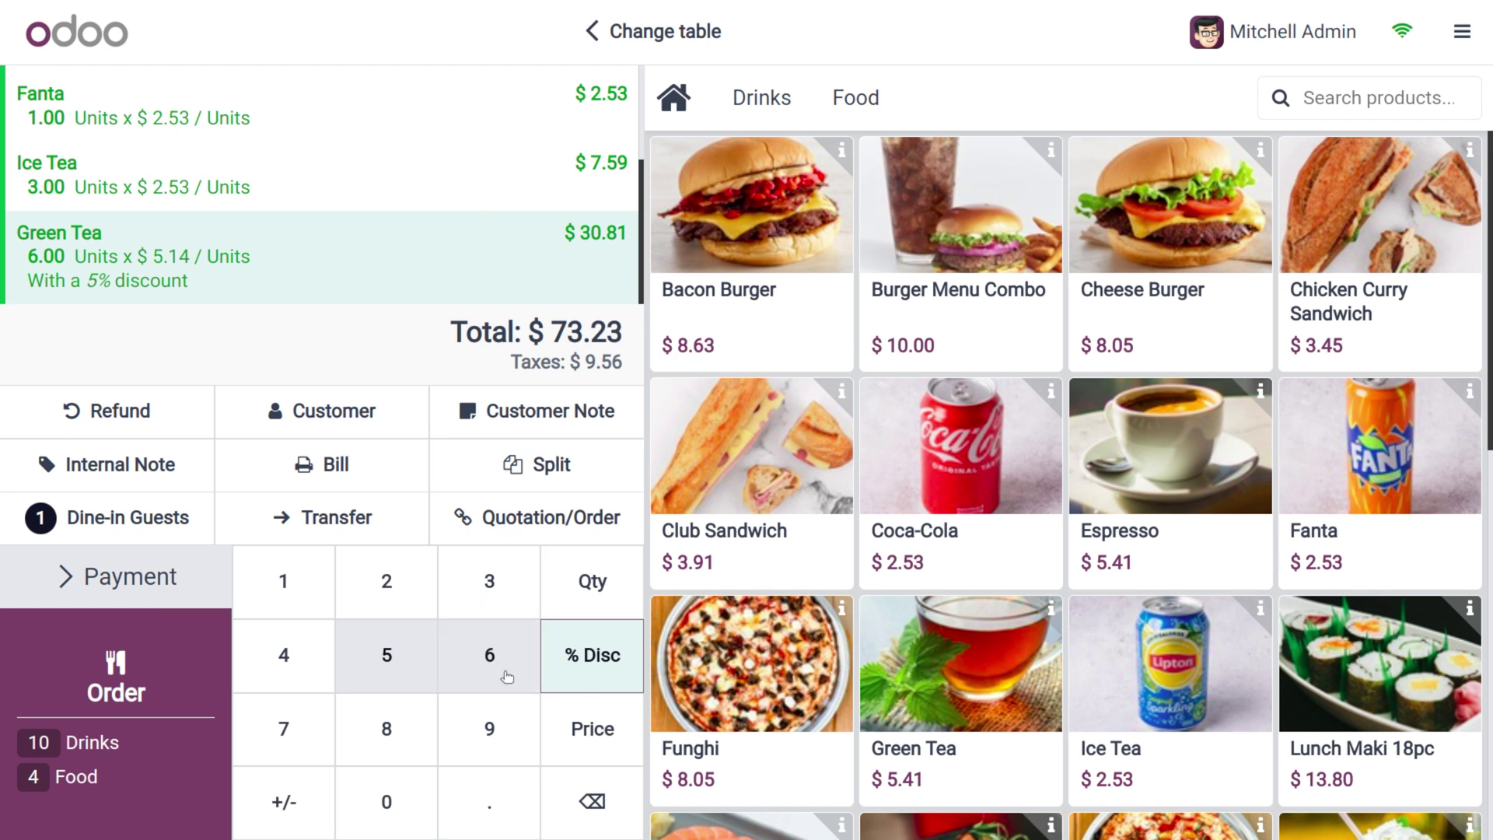
pyautogui.click(531, 172)
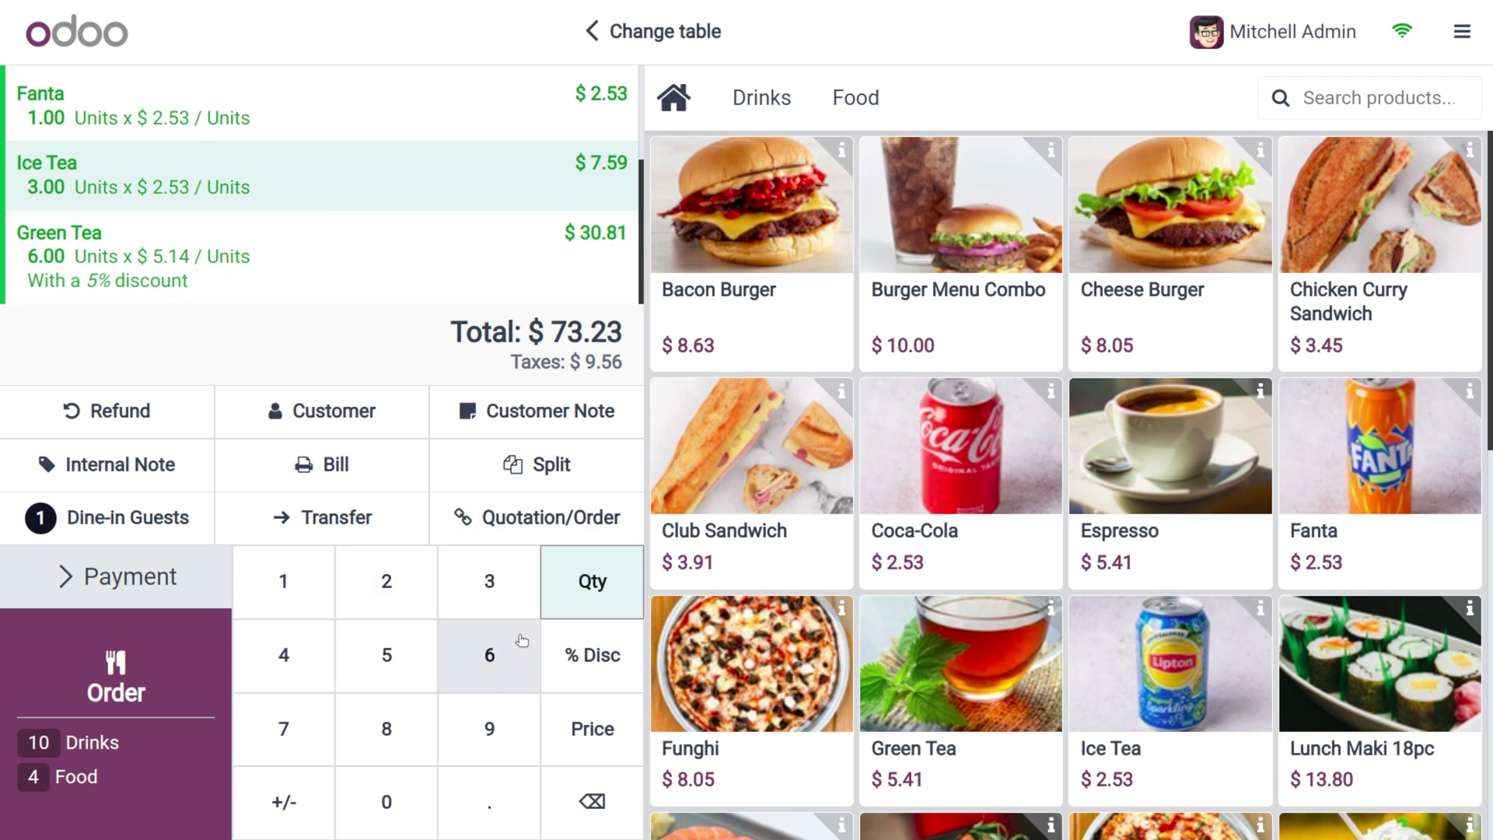
pyautogui.click(584, 657)
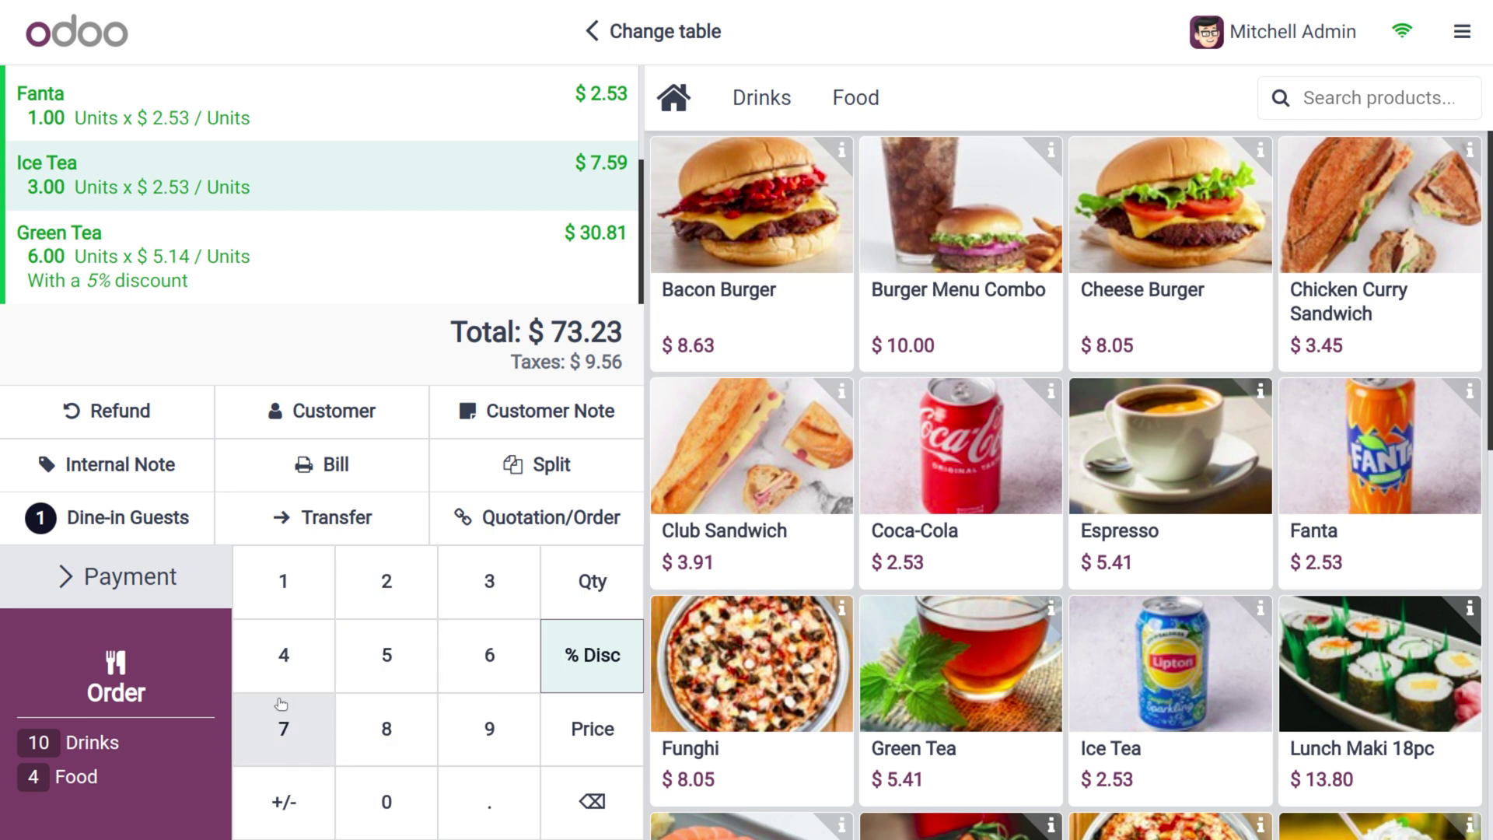
pyautogui.click(285, 605)
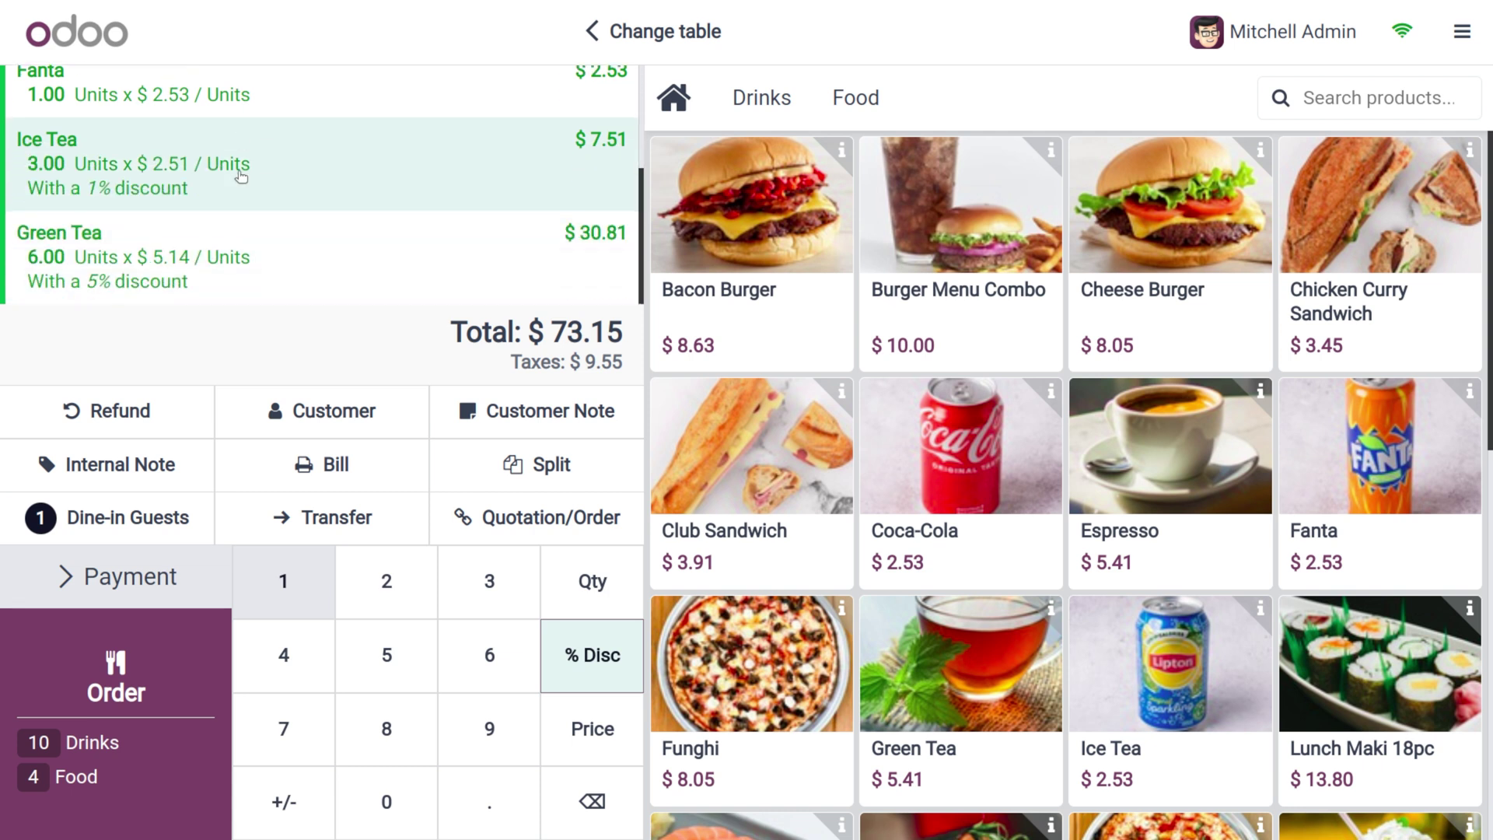
pyautogui.scroll(3, 241, 178)
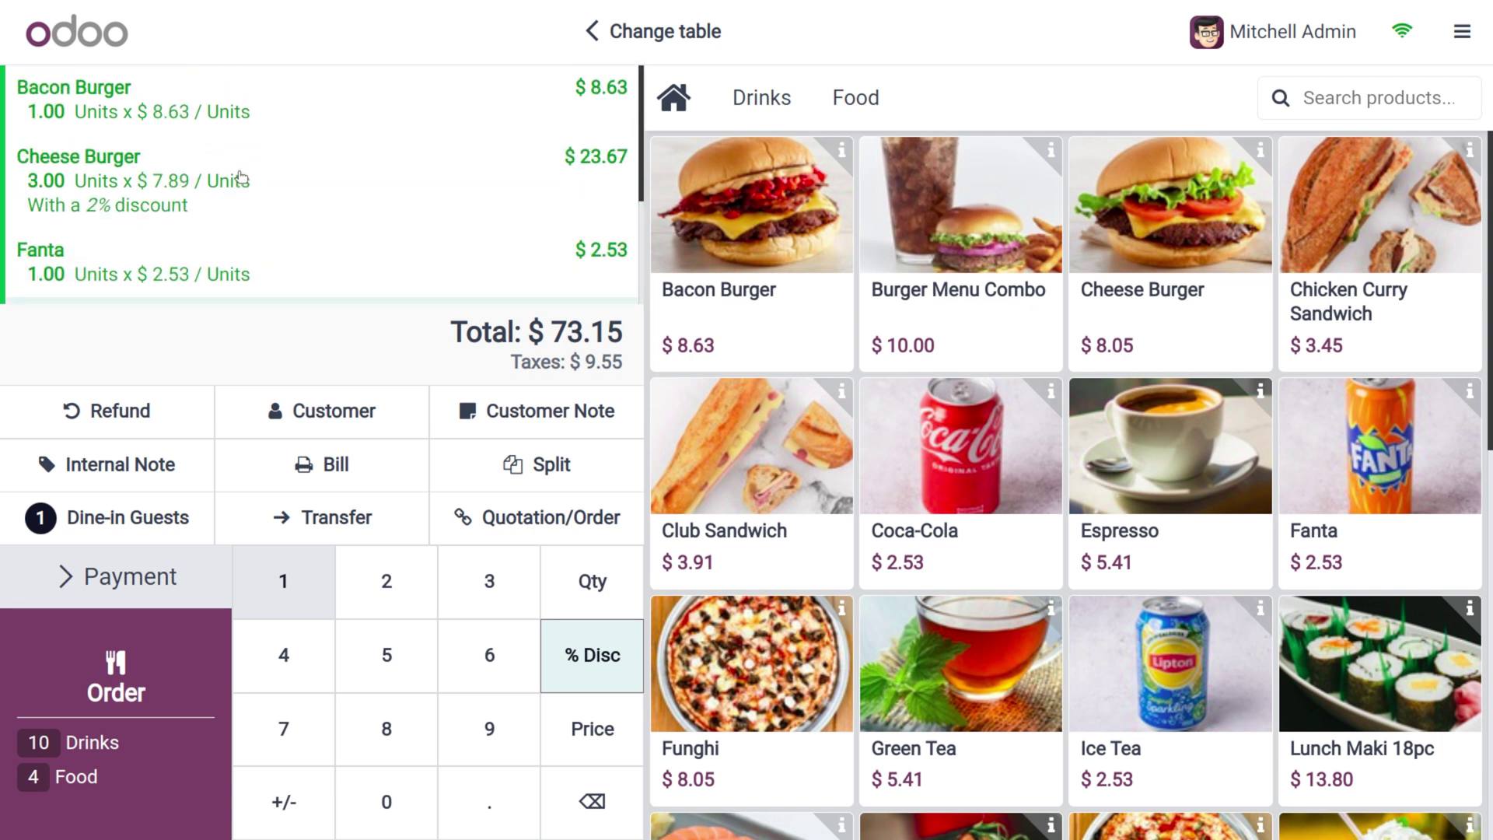
pyautogui.click(241, 177)
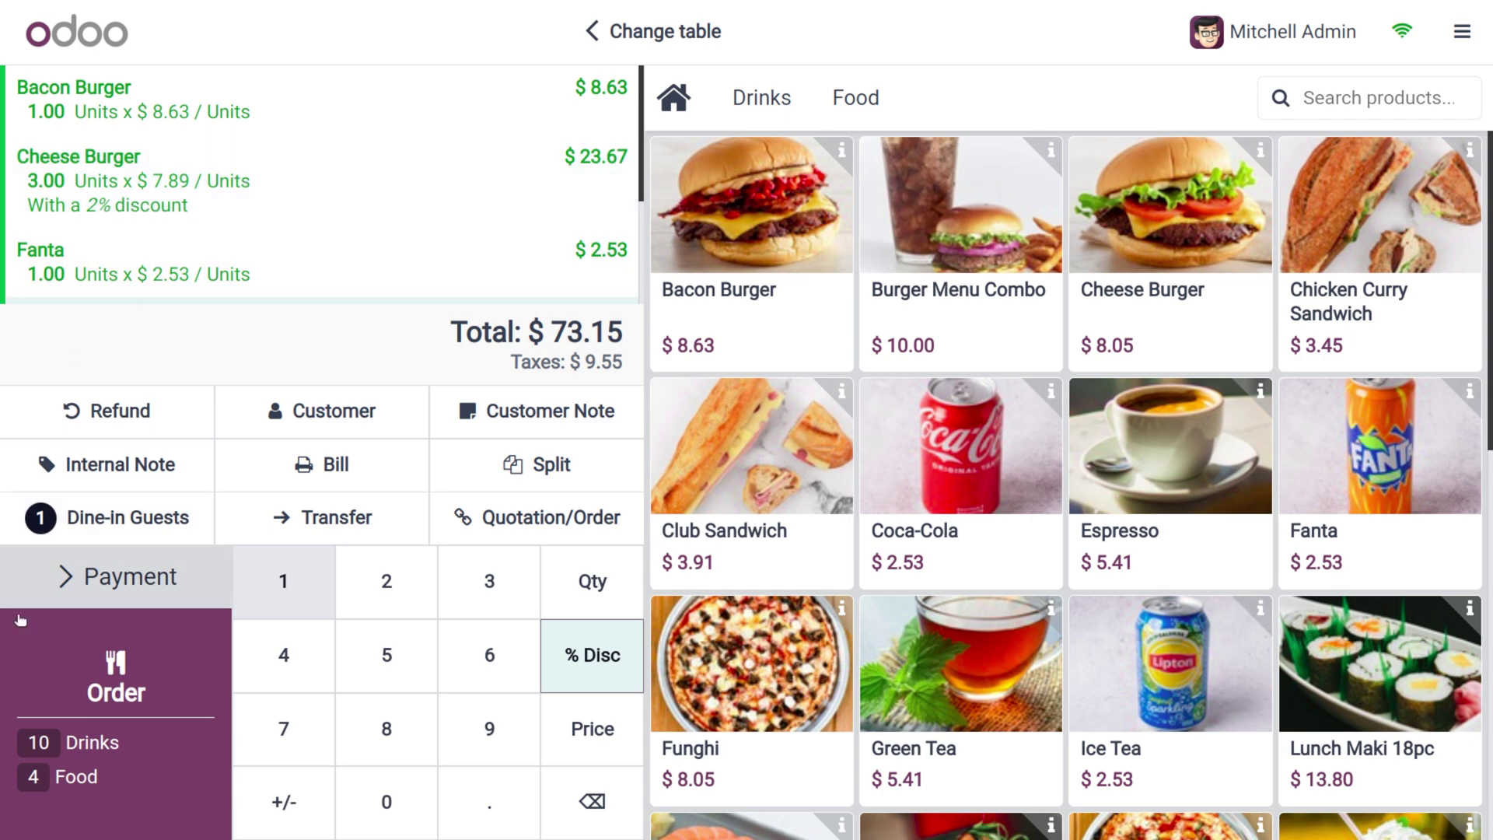
# Send the order to the kitchen, choose Bank payment and assign a customer
pyautogui.click(105, 700)
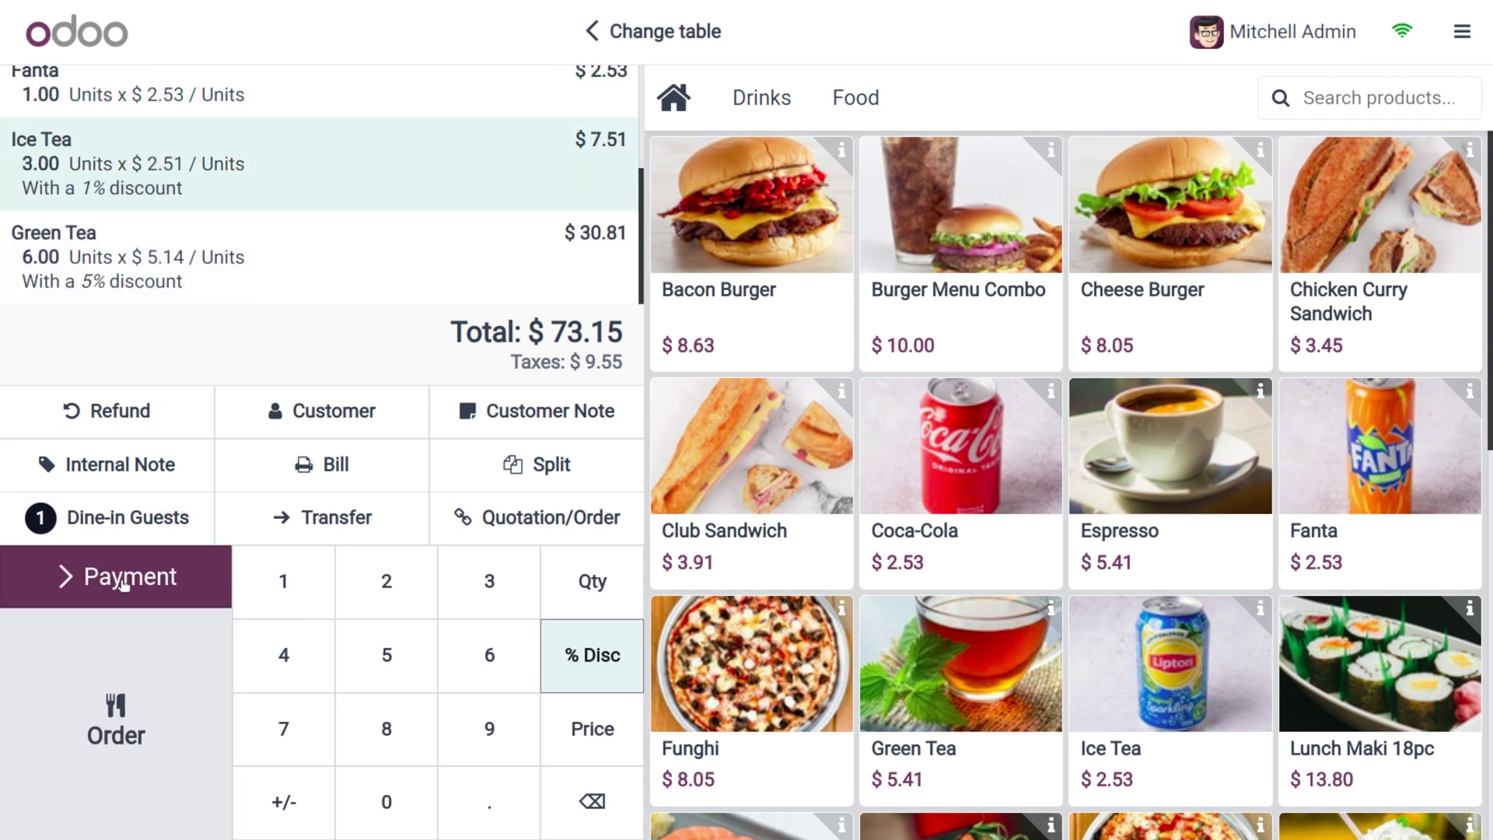
pyautogui.click(119, 580)
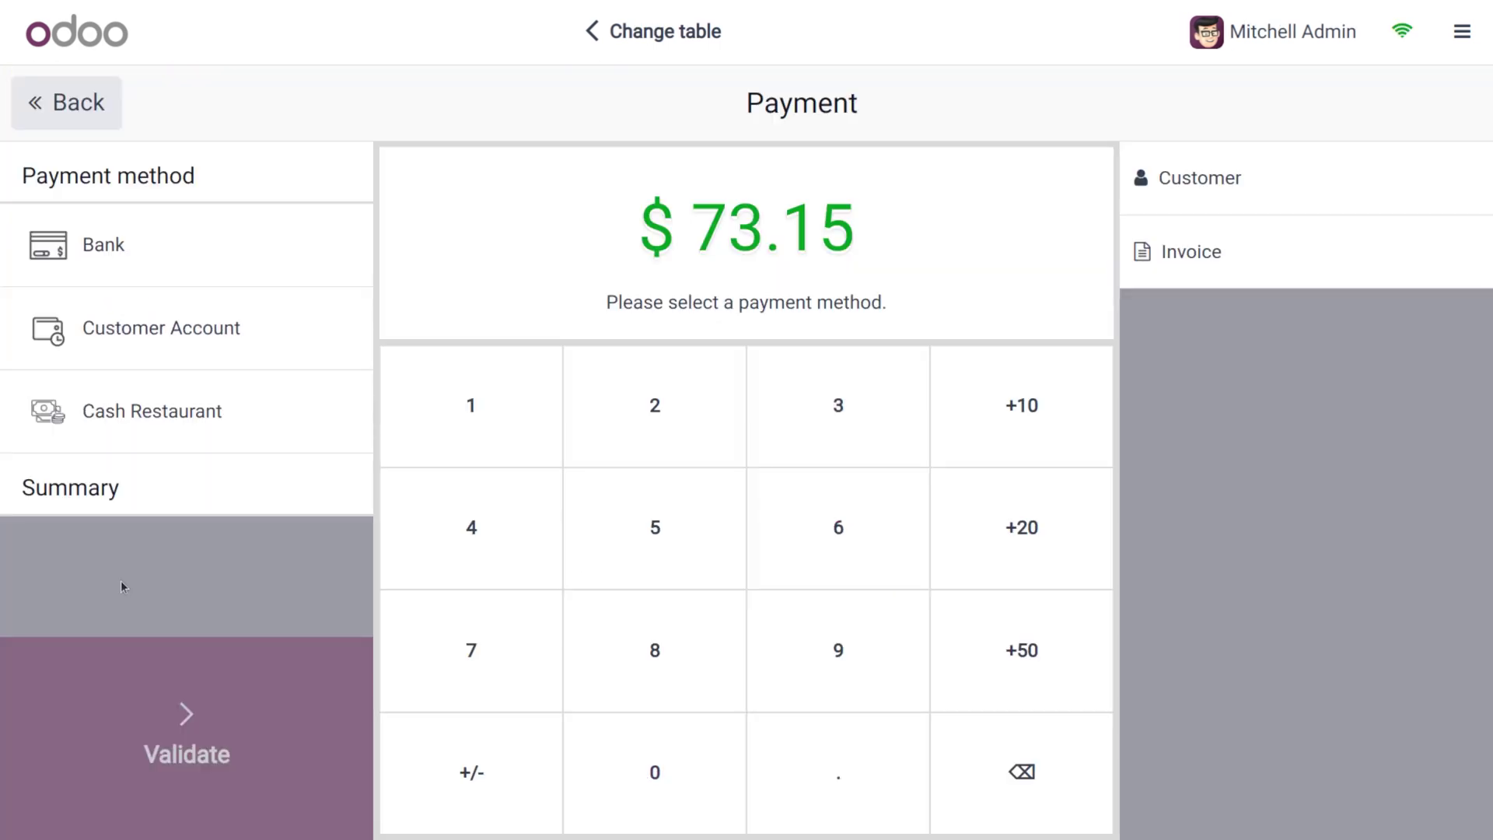
pyautogui.click(206, 231)
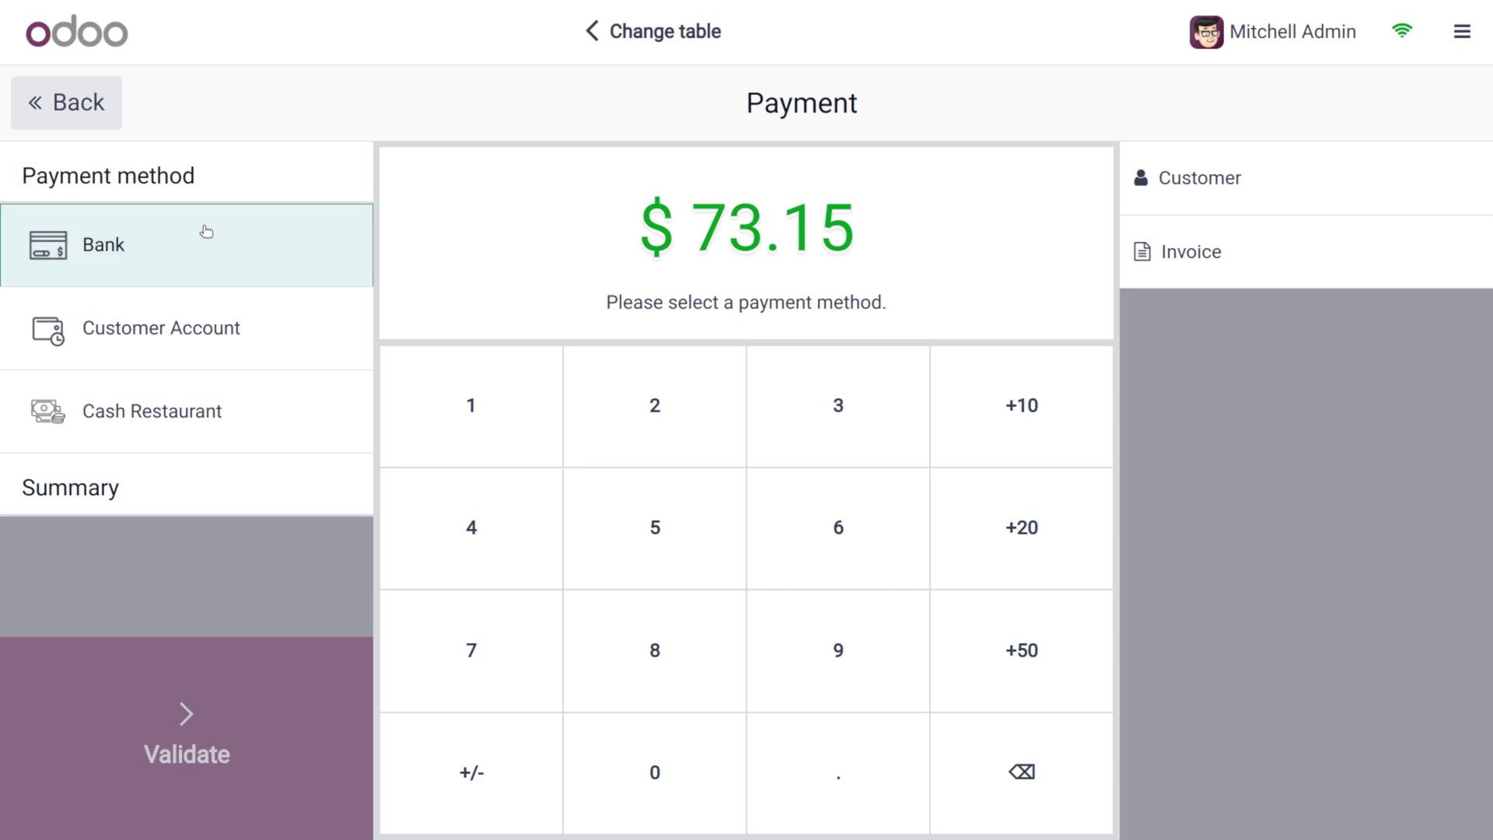
pyautogui.click(1241, 205)
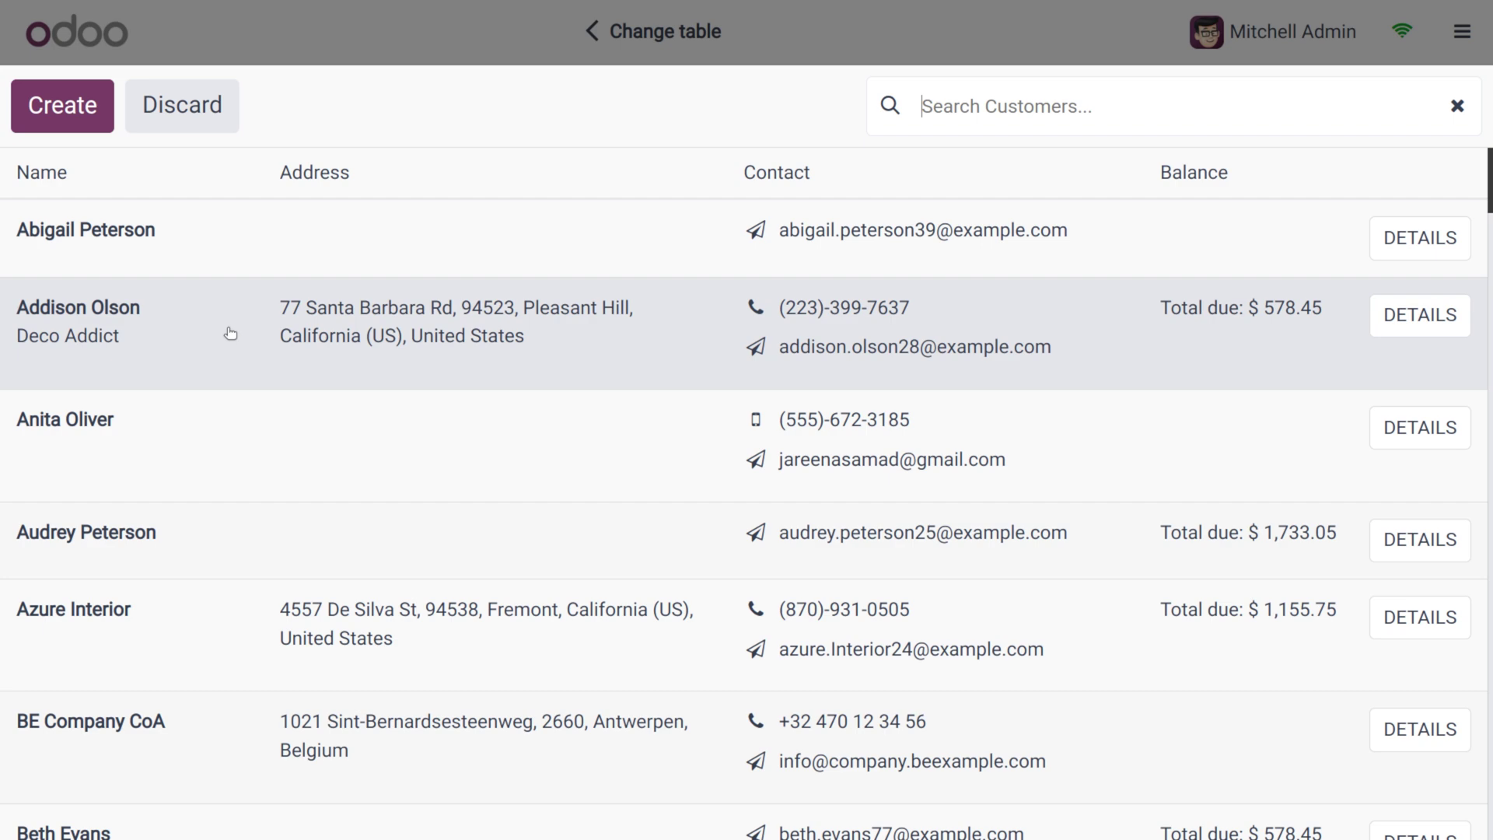
pyautogui.click(230, 334)
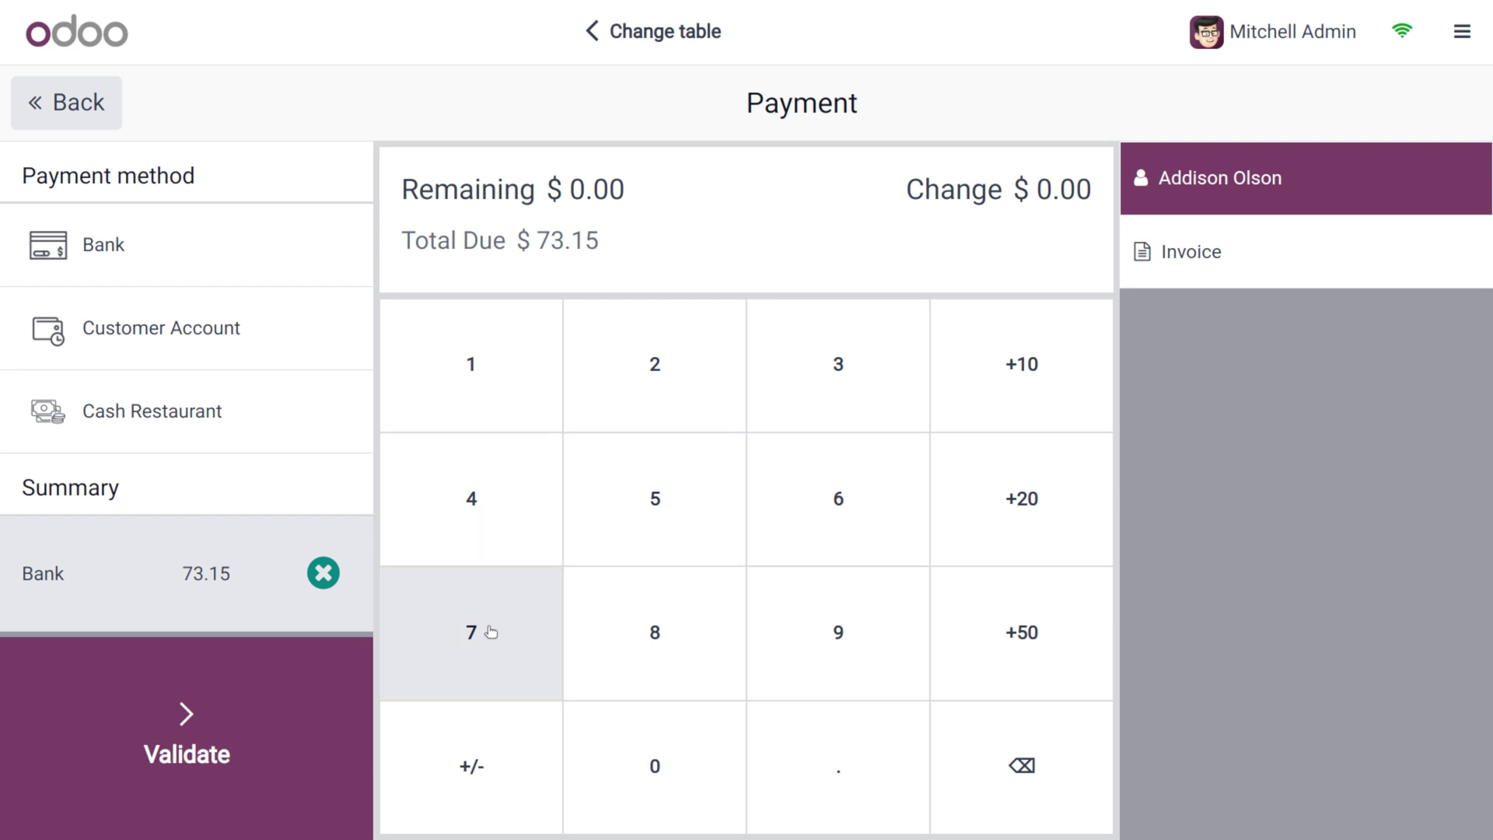
# Tender 73.50 by Bank, leaving $0.35 change, and validate the payment
pyautogui.click(486, 661)
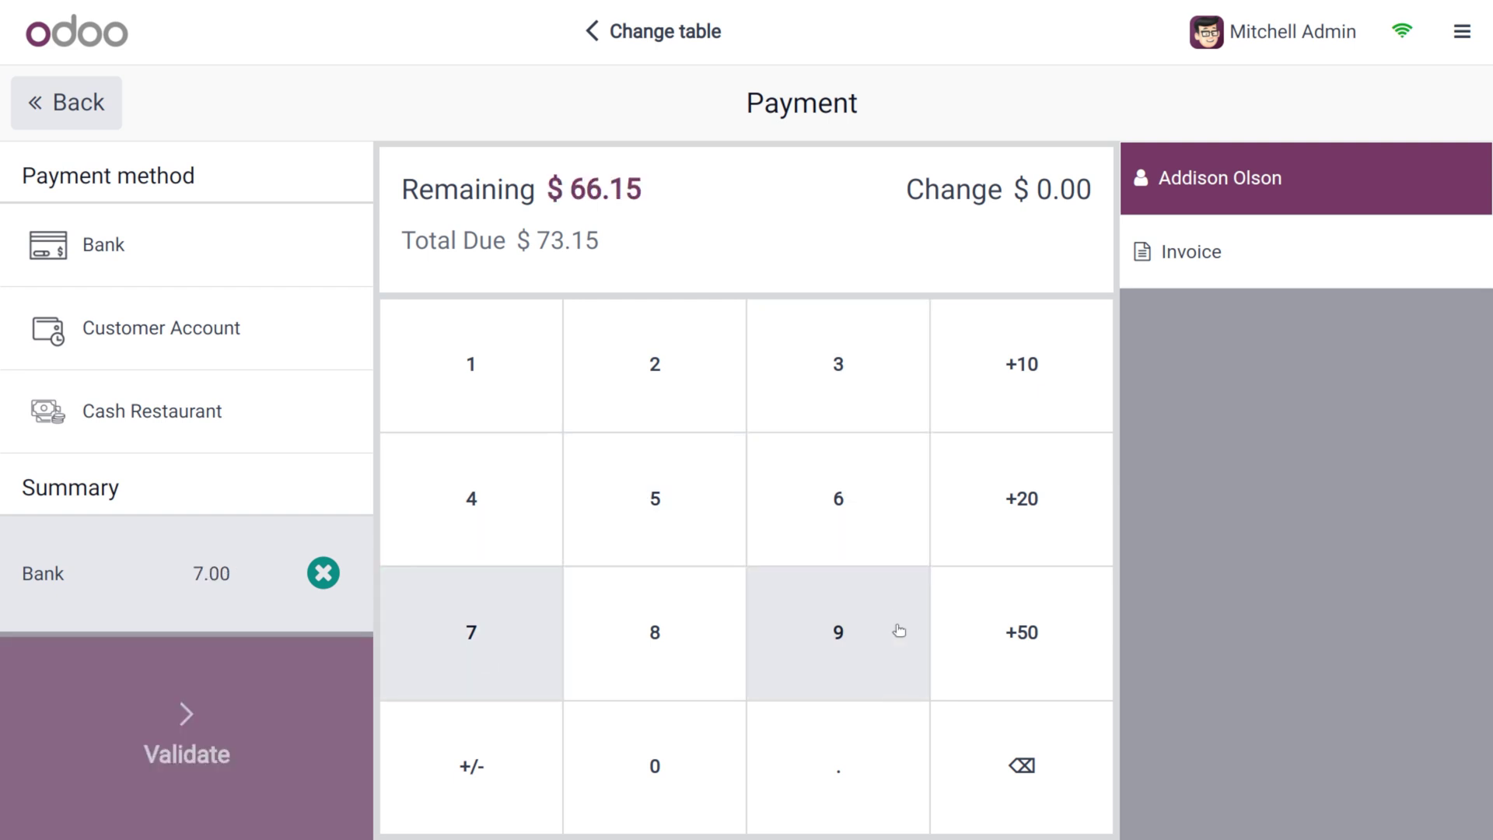
pyautogui.click(849, 400)
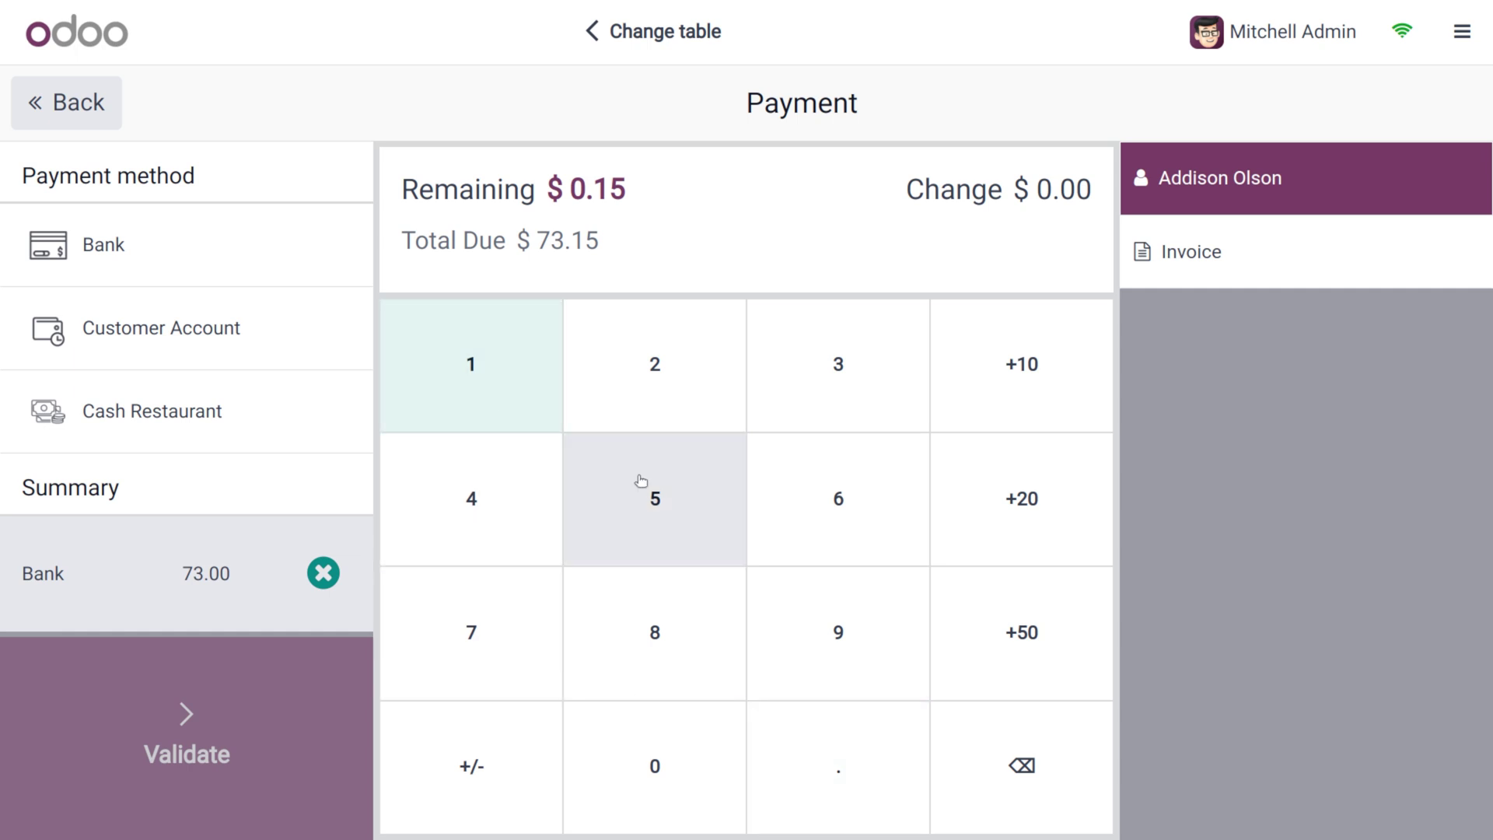
pyautogui.click(661, 506)
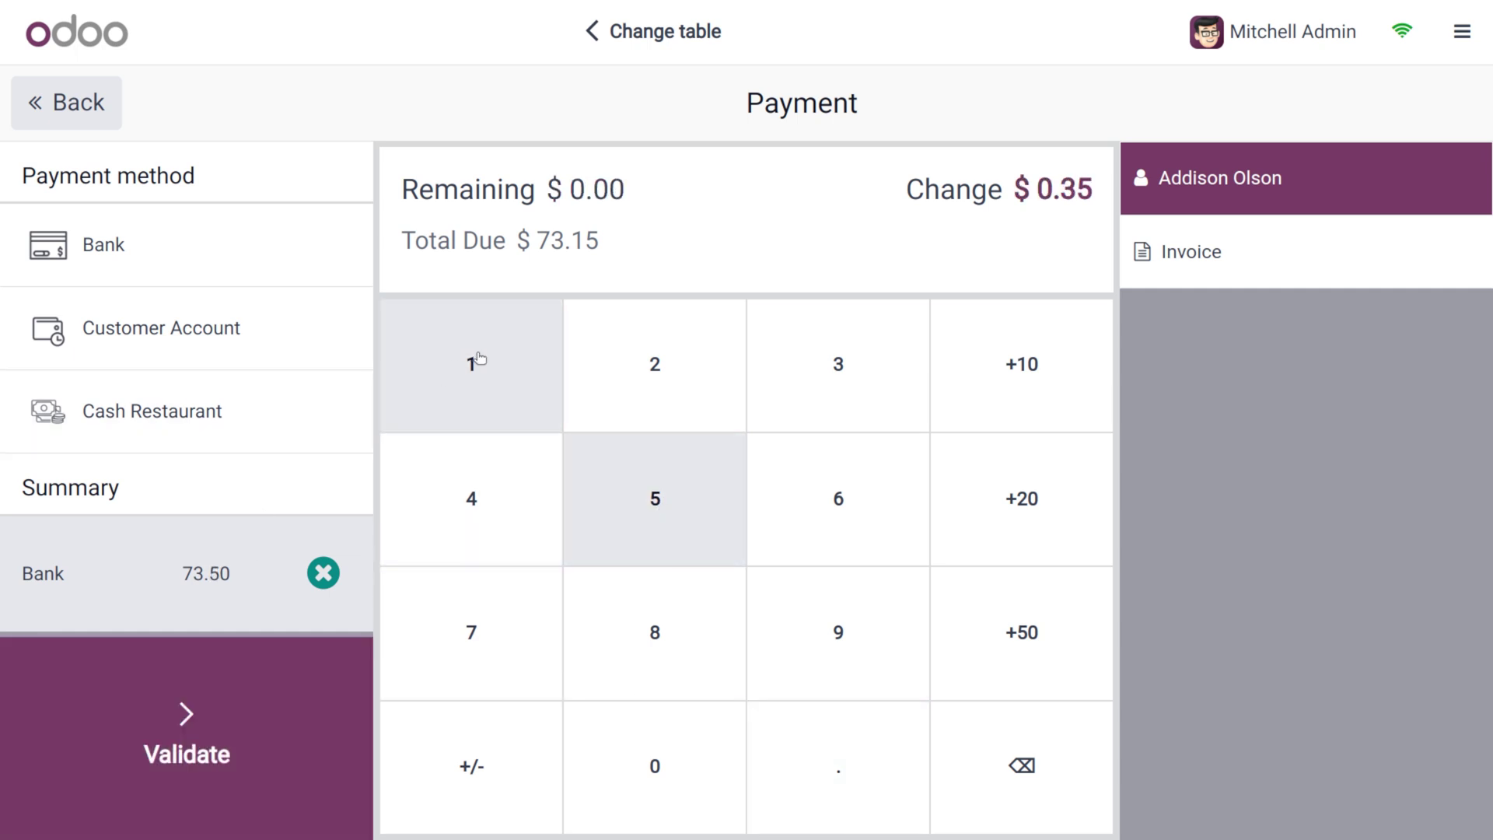
pyautogui.click(186, 717)
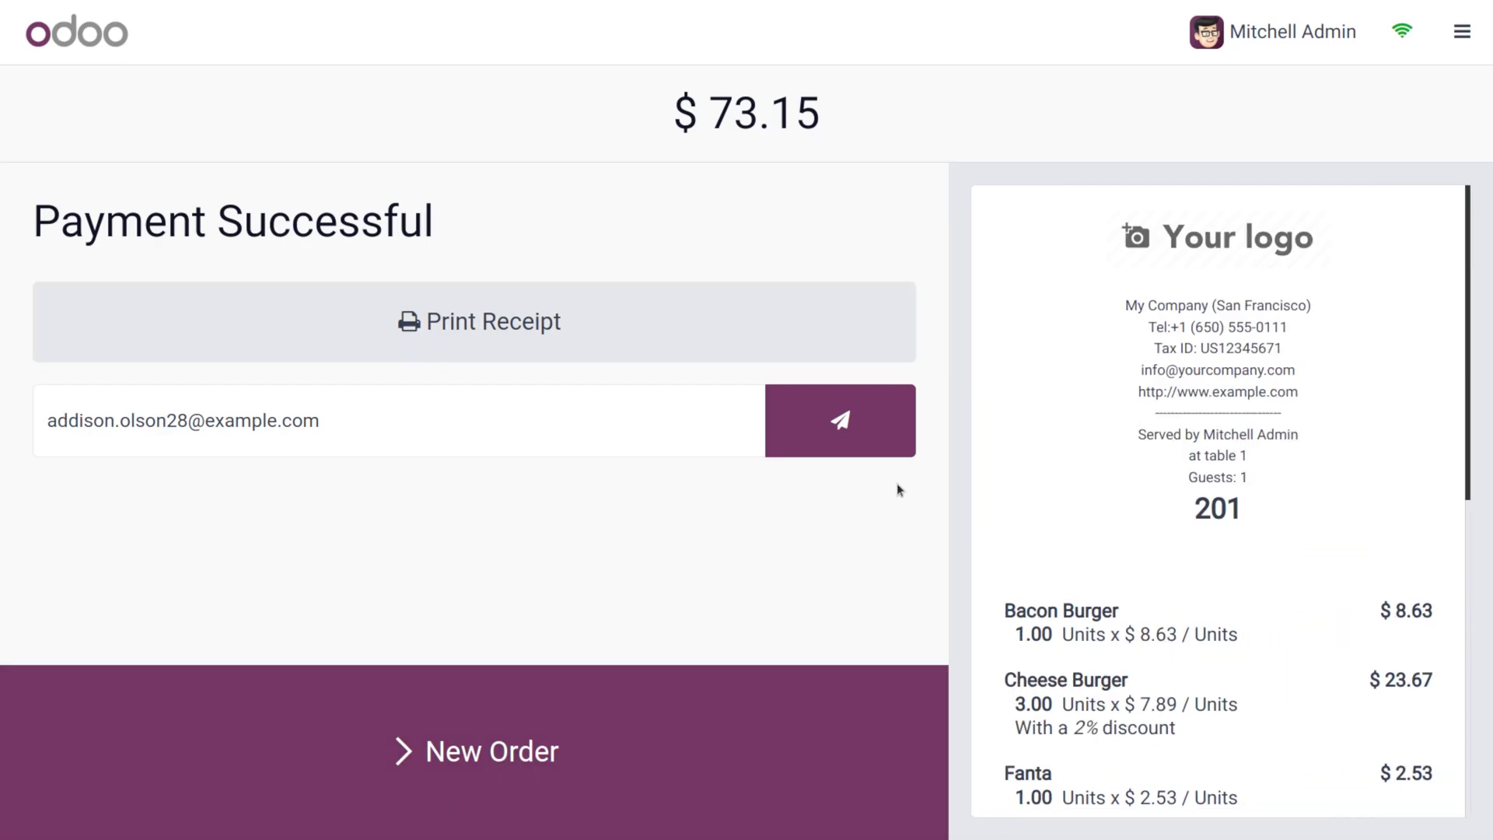
pyautogui.scroll(-3, 1247, 486)
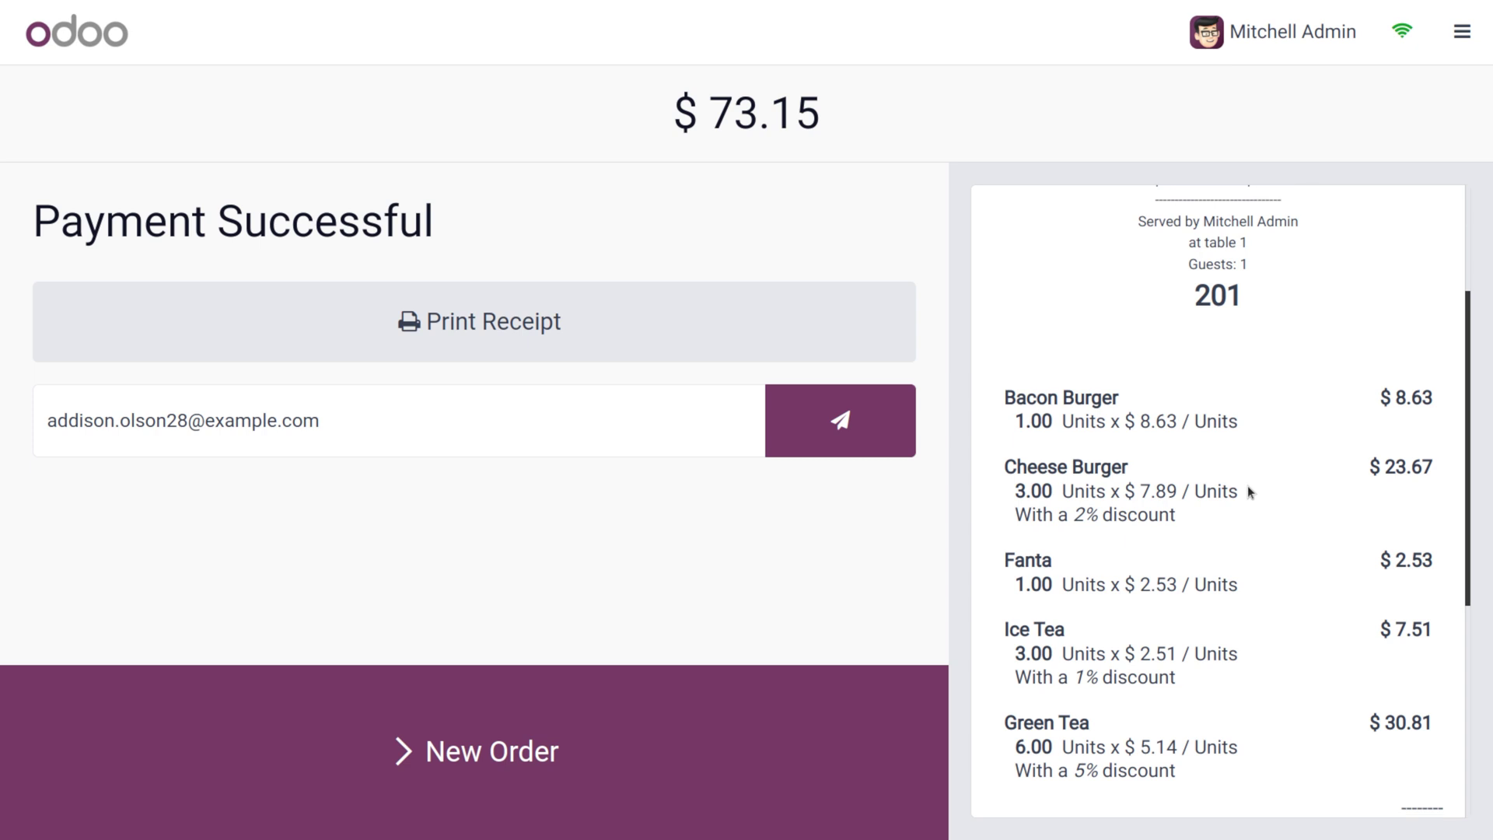
pyautogui.scroll(-2, 1247, 485)
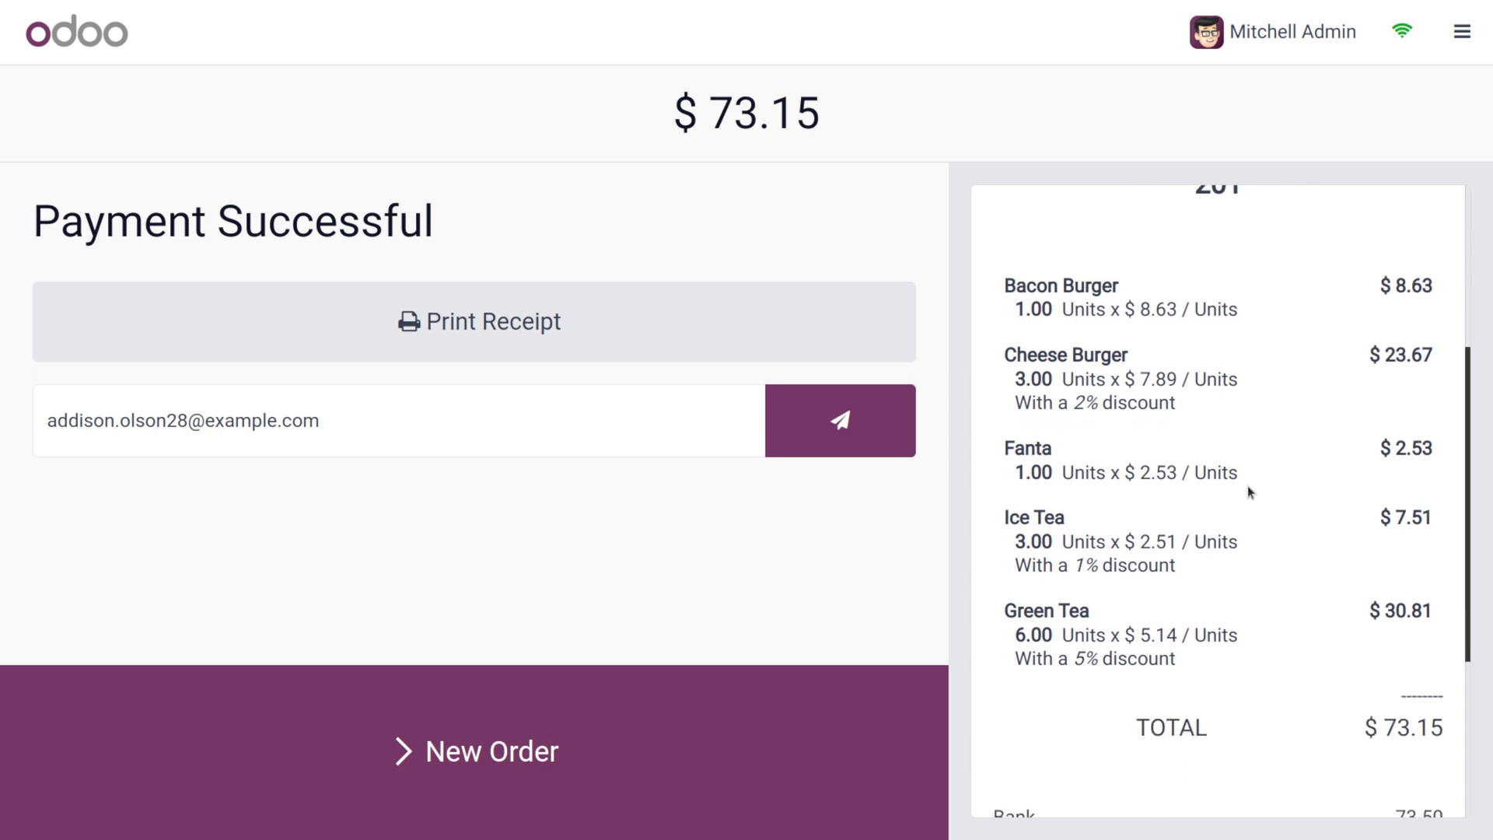
pyautogui.scroll(5, 1247, 485)
pyautogui.scroll(-5, 1247, 485)
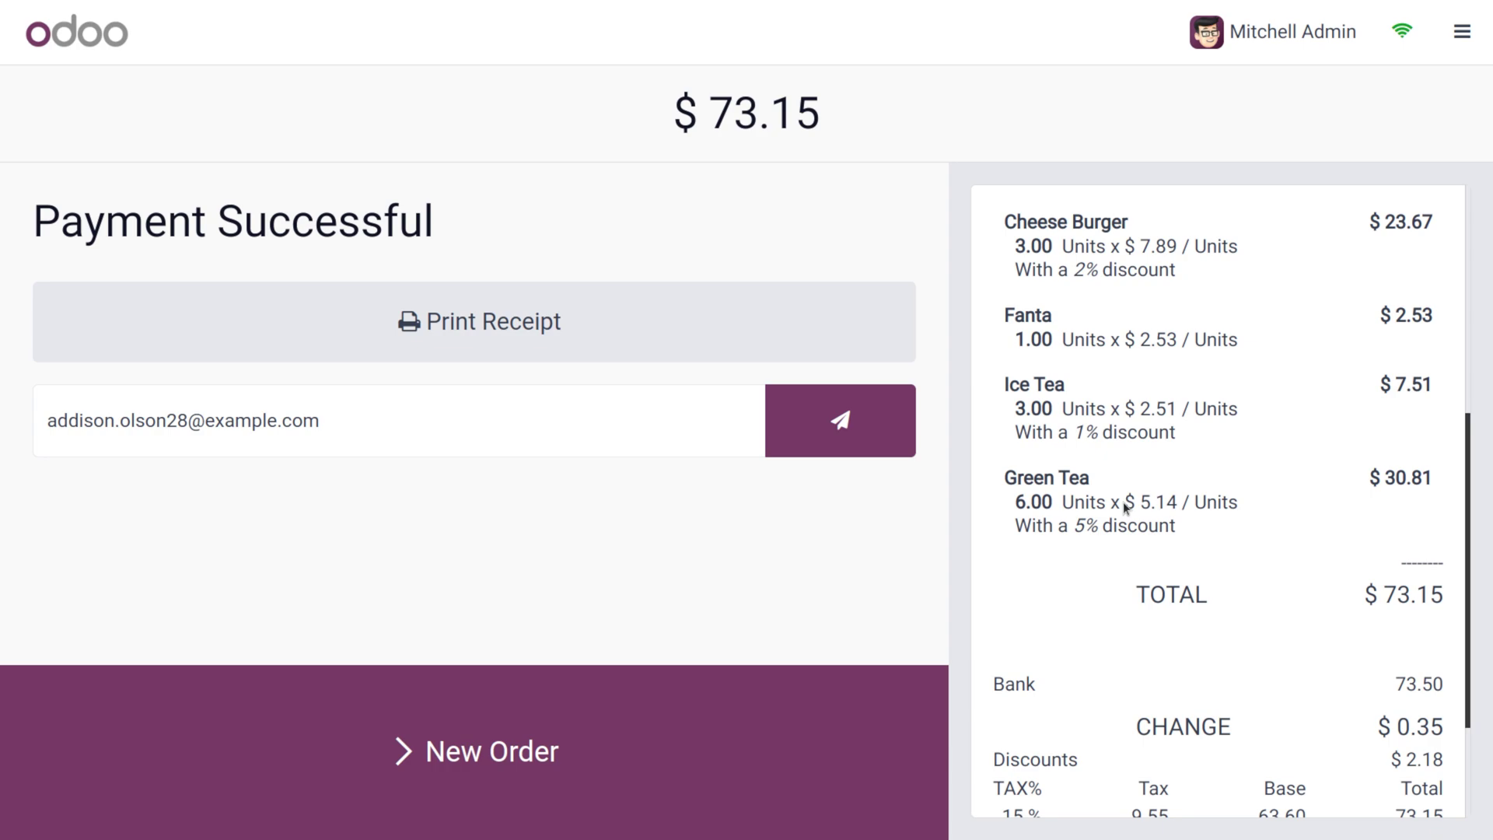
pyautogui.scroll(-2, 1124, 507)
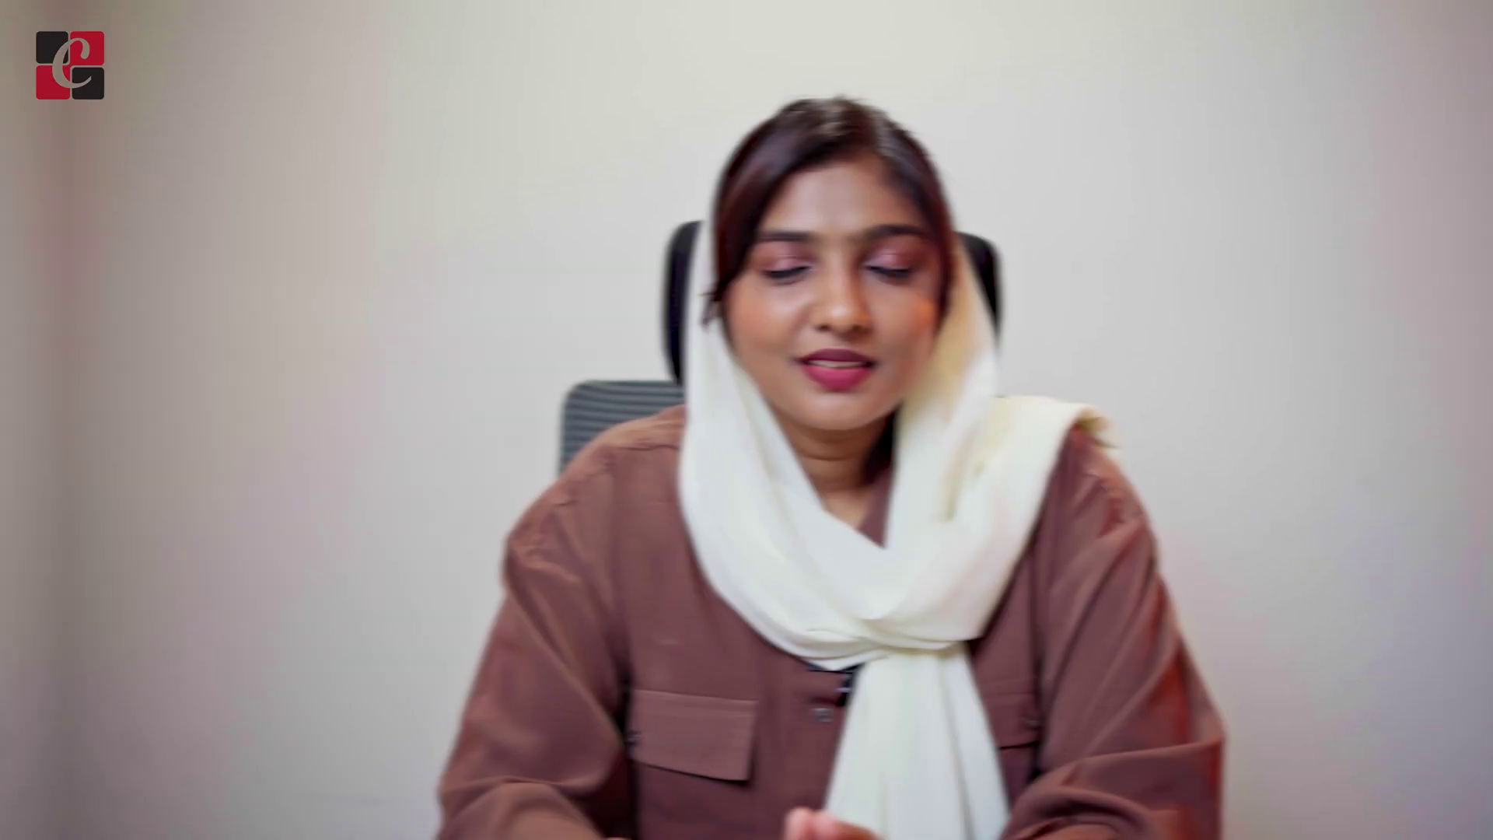